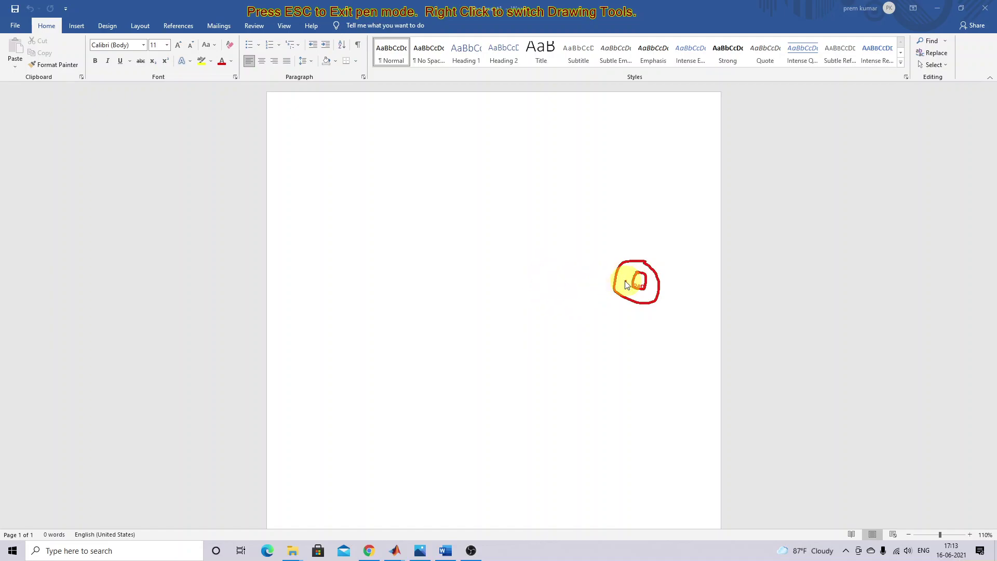
Sketch a VSI block beside the motor, with a DC source above it and three phase lines running to the motor.
left_click_drag(538, 268, 537, 310)
mouse_move(538, 249)
left_mouse_down()
mouse_move(583, 249)
mouse_move(584, 306)
mouse_move(537, 312)
mouse_move(552, 279)
mouse_move(554, 293)
mouse_move(575, 292)
left_mouse_up()
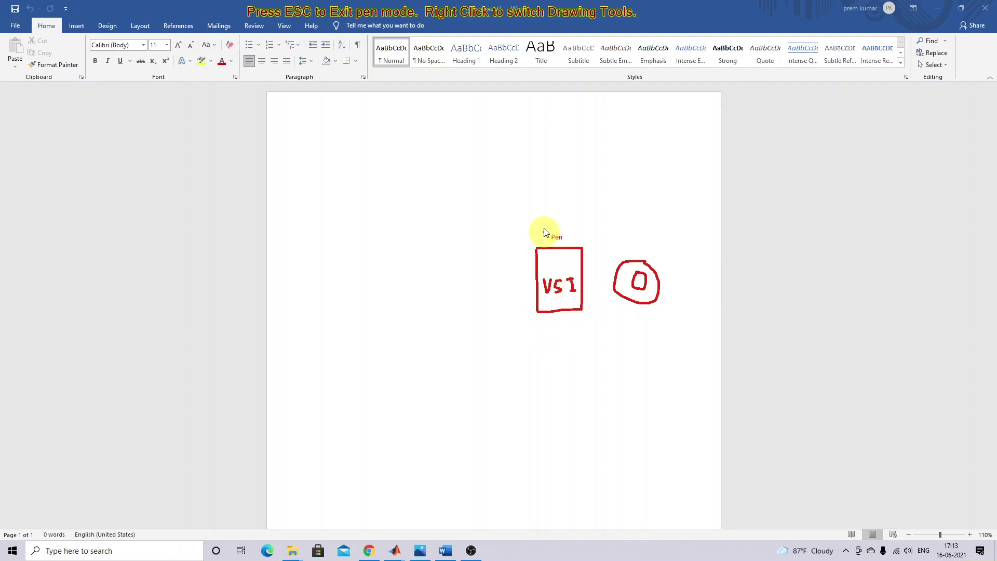
mouse_move(543, 232)
left_mouse_down()
mouse_move(542, 243)
mouse_move(558, 215)
mouse_move(557, 232)
left_mouse_up()
left_click_drag(583, 258, 619, 270)
mouse_move(579, 302)
left_mouse_down()
mouse_move(601, 302)
mouse_move(614, 278)
left_mouse_up()
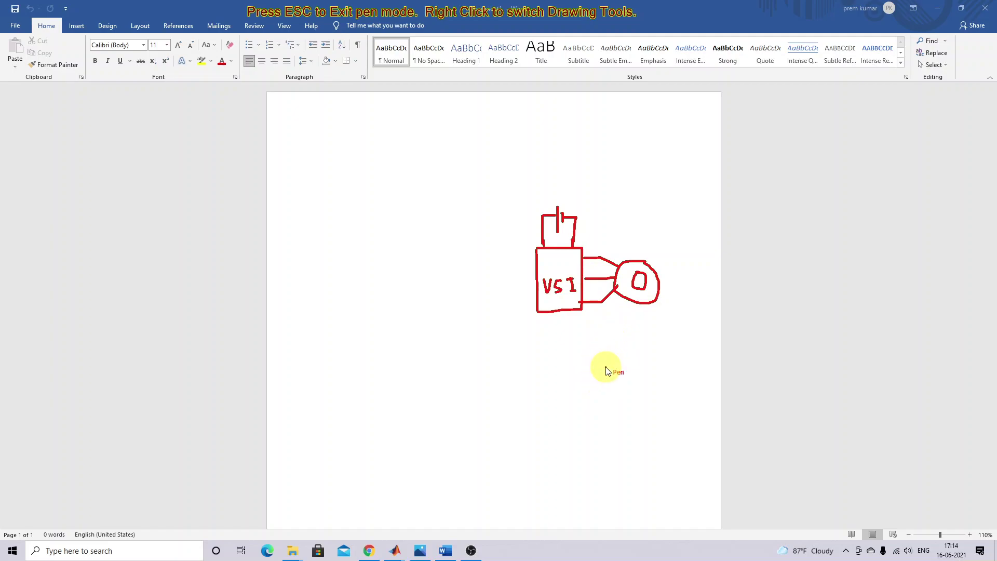
Sketch the motor's speed feedback line labelled A-S back to a summing junction with a Ref S input and plus/minus signs.
mouse_move(605, 364)
left_mouse_down()
mouse_move(597, 380)
mouse_move(630, 300)
left_mouse_up()
left_click_drag(612, 367, 637, 299)
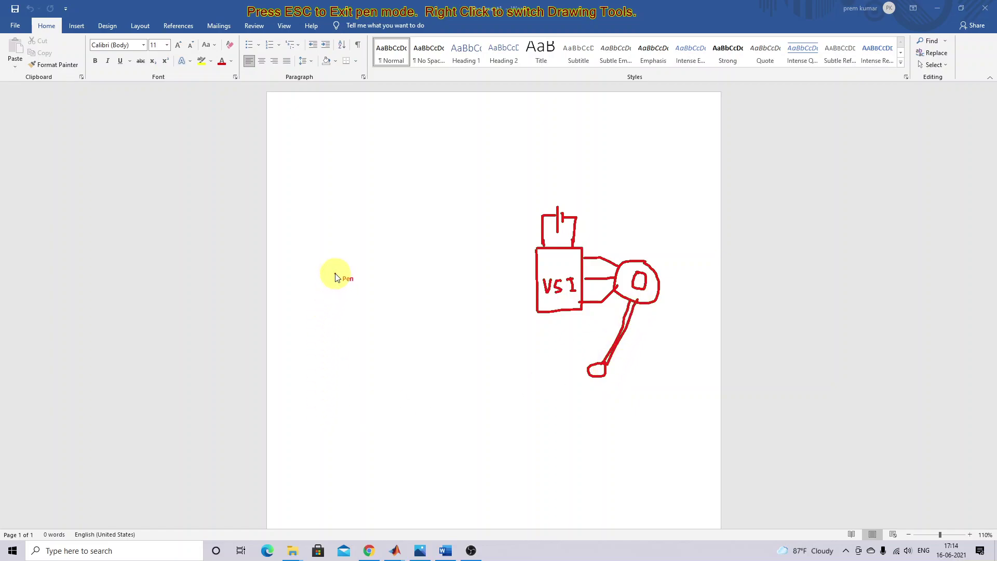
mouse_move(335, 269)
left_mouse_down()
mouse_move(340, 289)
mouse_move(347, 281)
mouse_move(334, 270)
mouse_move(346, 384)
mouse_move(585, 375)
left_mouse_up()
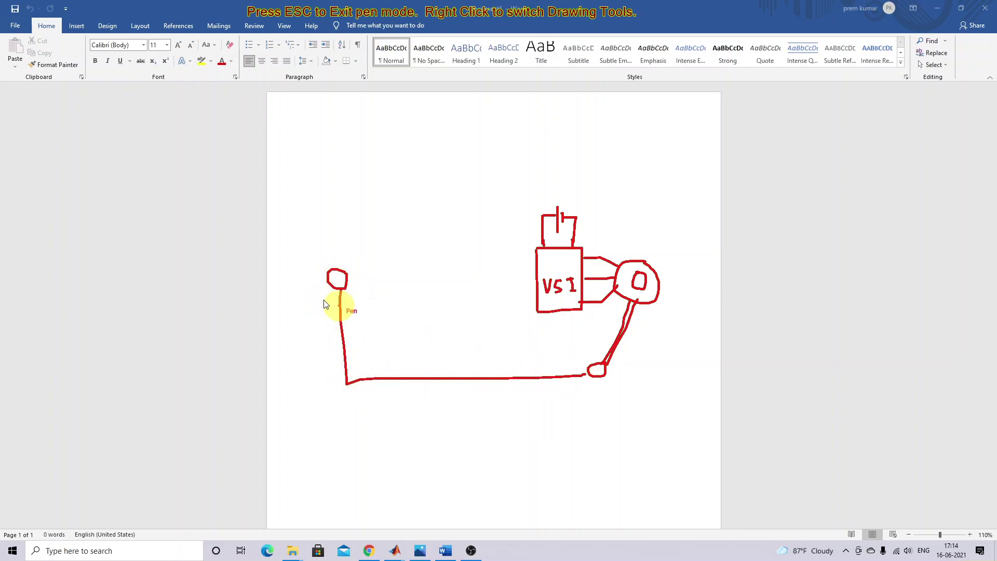
mouse_move(347, 300)
left_mouse_down()
mouse_move(287, 253)
mouse_move(301, 261)
mouse_move(313, 245)
mouse_move(316, 264)
mouse_move(301, 275)
mouse_move(334, 274)
mouse_move(340, 284)
mouse_move(339, 272)
mouse_move(315, 291)
mouse_move(349, 301)
left_mouse_up()
mouse_move(423, 378)
left_mouse_down()
mouse_move(429, 361)
mouse_move(429, 375)
mouse_move(439, 368)
left_mouse_up()
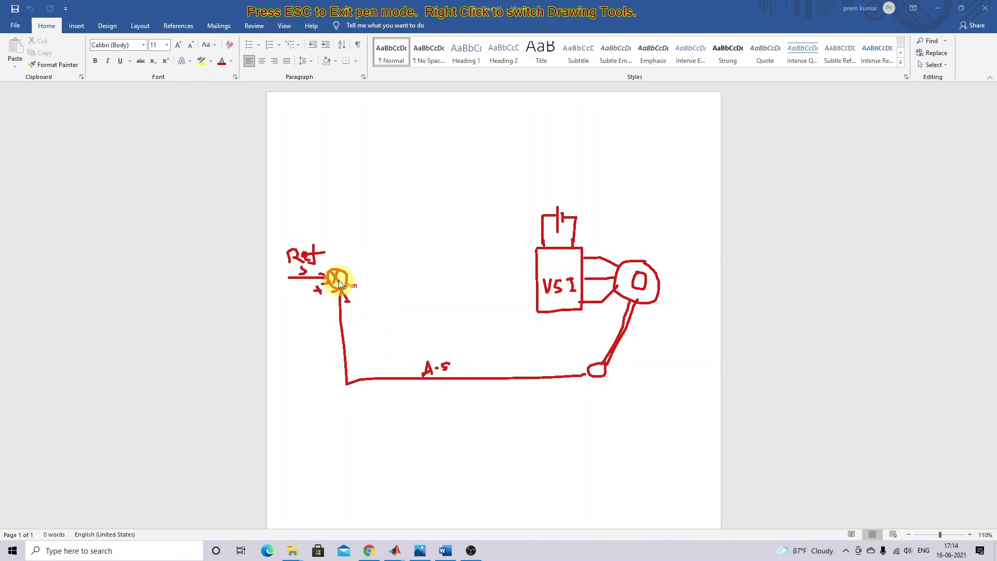
Draw an FT PI controller block after the summing junction, with an error input labelled E and an output labelled F.
left_click_drag(366, 256, 367, 297)
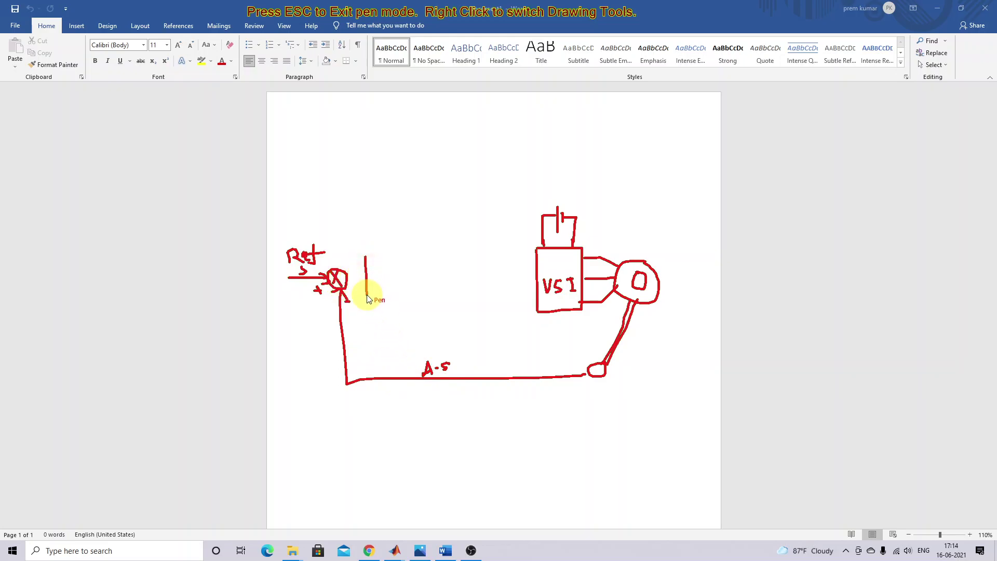
mouse_move(374, 255)
left_mouse_down()
mouse_move(403, 255)
mouse_move(402, 294)
mouse_move(369, 300)
mouse_move(376, 263)
mouse_move(395, 264)
mouse_move(376, 282)
mouse_move(377, 293)
mouse_move(379, 282)
mouse_move(395, 288)
mouse_move(359, 272)
left_mouse_up()
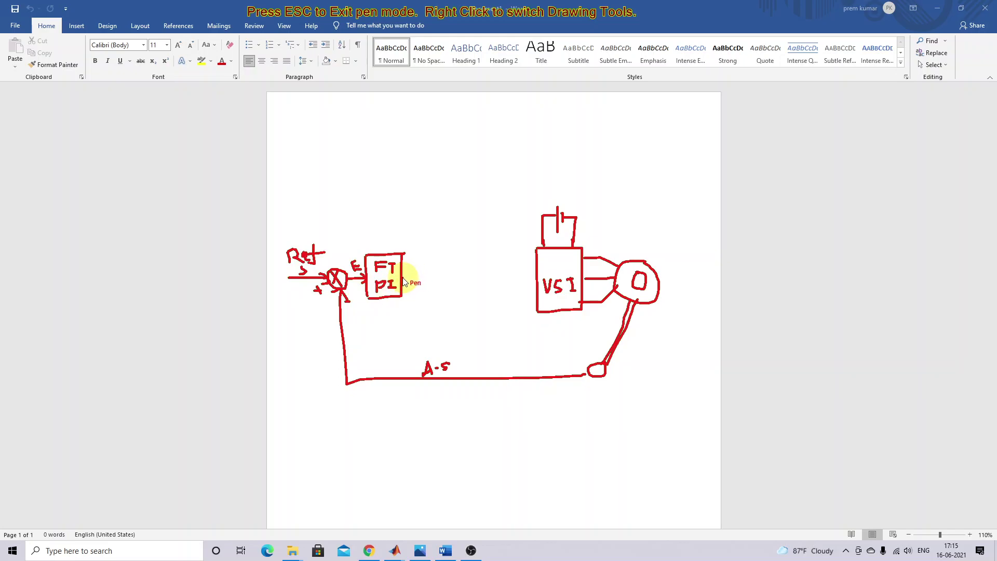
left_click_drag(403, 277, 418, 266)
mouse_move(413, 263)
left_mouse_down()
mouse_move(431, 276)
mouse_move(430, 296)
left_mouse_up()
Draw a CS block fed by the F arrow, add three output lines and label it V/F above.
mouse_move(432, 257)
left_mouse_down()
mouse_move(469, 254)
mouse_move(467, 296)
mouse_move(430, 299)
left_mouse_up()
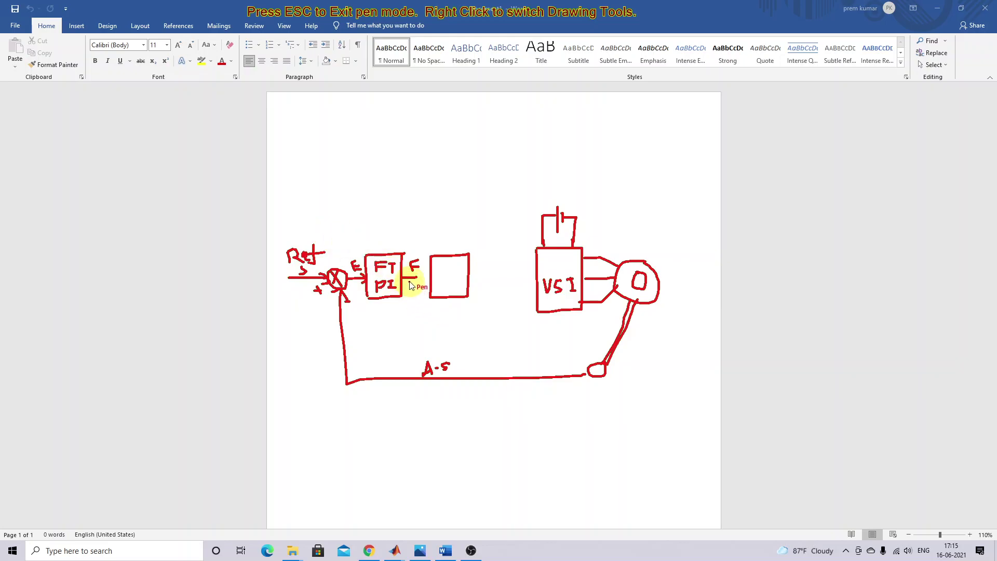
left_click_drag(414, 278, 430, 278)
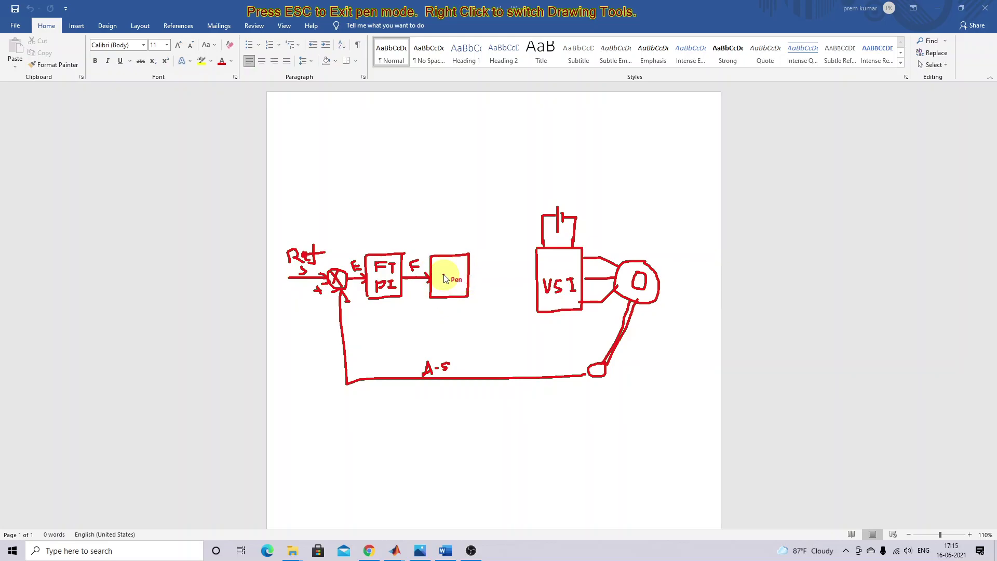
mouse_move(447, 272)
left_mouse_down()
mouse_move(450, 282)
mouse_move(479, 266)
mouse_move(477, 289)
left_mouse_up()
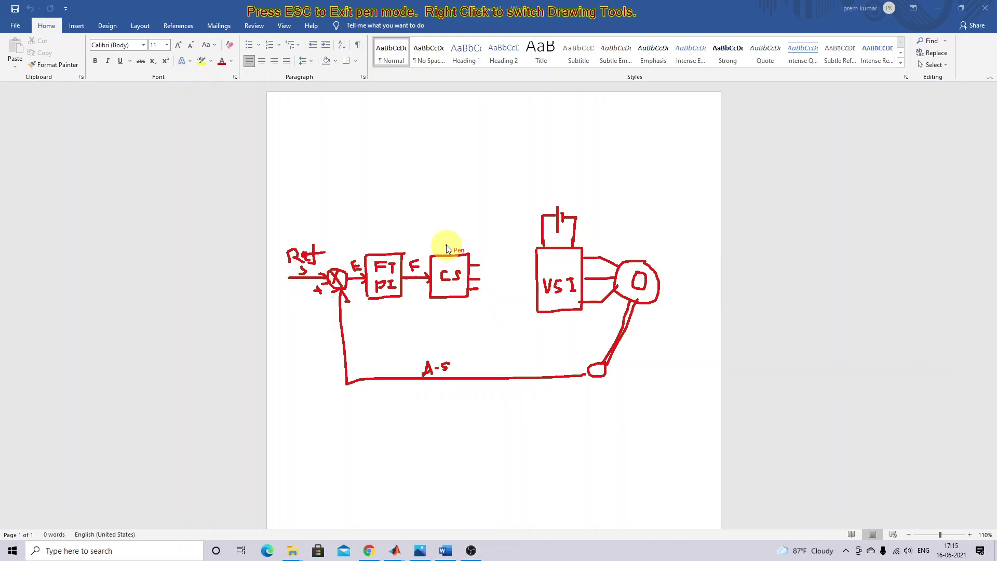
mouse_move(454, 248)
left_mouse_down()
mouse_move(459, 235)
mouse_move(463, 252)
mouse_move(476, 234)
left_mouse_up()
left_click_drag(468, 243, 474, 241)
Draw a PWM block between CS and VSI with three arrows into VSI, then underline F and mark an arrow under PWM.
left_click_drag(478, 255, 478, 312)
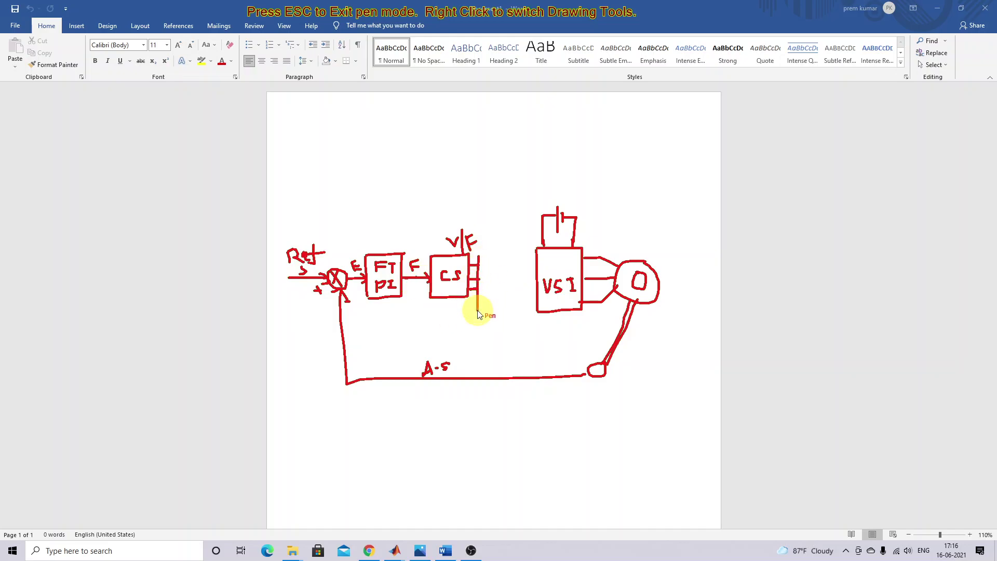
mouse_move(477, 256)
left_mouse_down()
mouse_move(512, 255)
mouse_move(511, 299)
mouse_move(478, 305)
left_mouse_up()
mouse_move(485, 269)
left_mouse_down()
mouse_move(500, 290)
mouse_move(503, 269)
mouse_move(513, 280)
mouse_move(514, 262)
mouse_move(533, 266)
mouse_move(523, 278)
mouse_move(539, 278)
mouse_move(532, 297)
mouse_move(534, 273)
left_mouse_up()
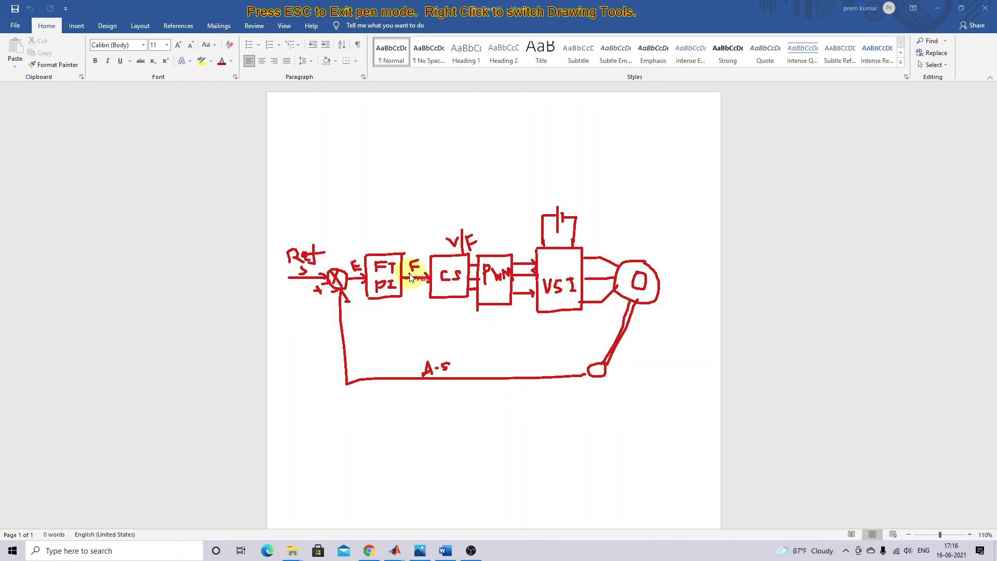
left_click_drag(408, 273, 422, 278)
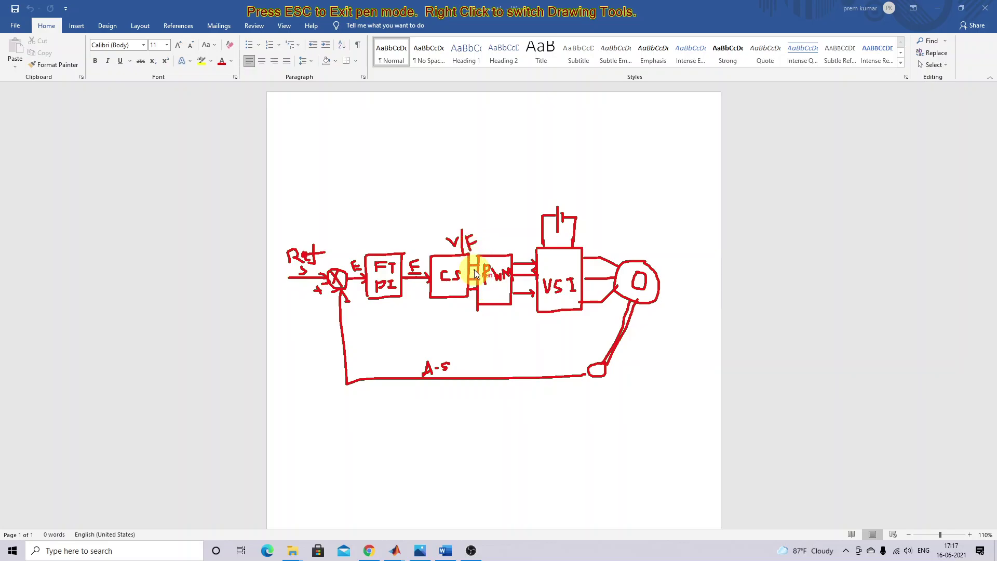
mouse_move(496, 313)
left_mouse_down()
mouse_move(499, 322)
mouse_move(502, 300)
mouse_move(509, 317)
left_mouse_up()
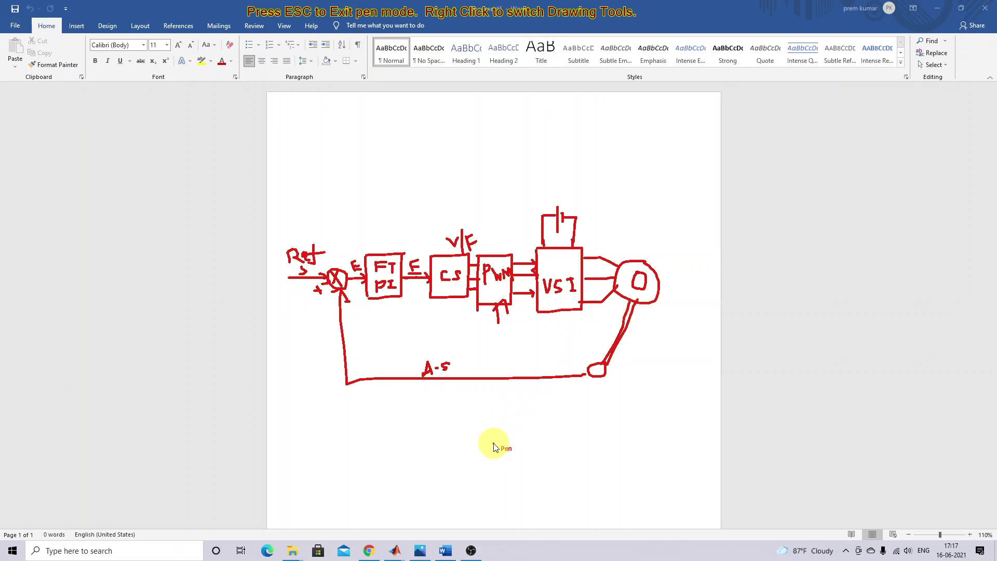
Clear the pen sketch and switch to the V_F_Control_induction_motor_Fuzzy model in Simulink.
key("Escape")
mouse_move(403, 551)
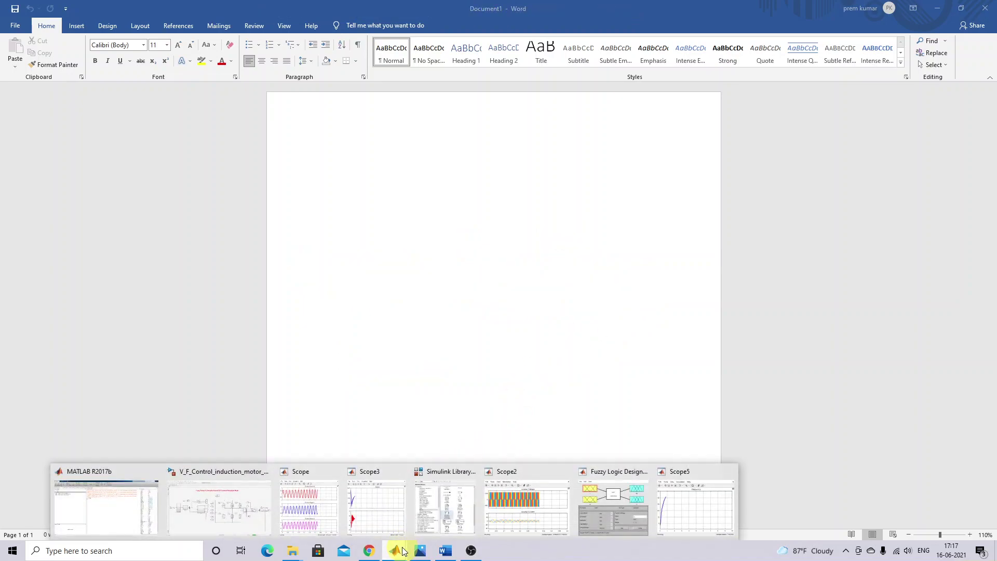
left_click(245, 513)
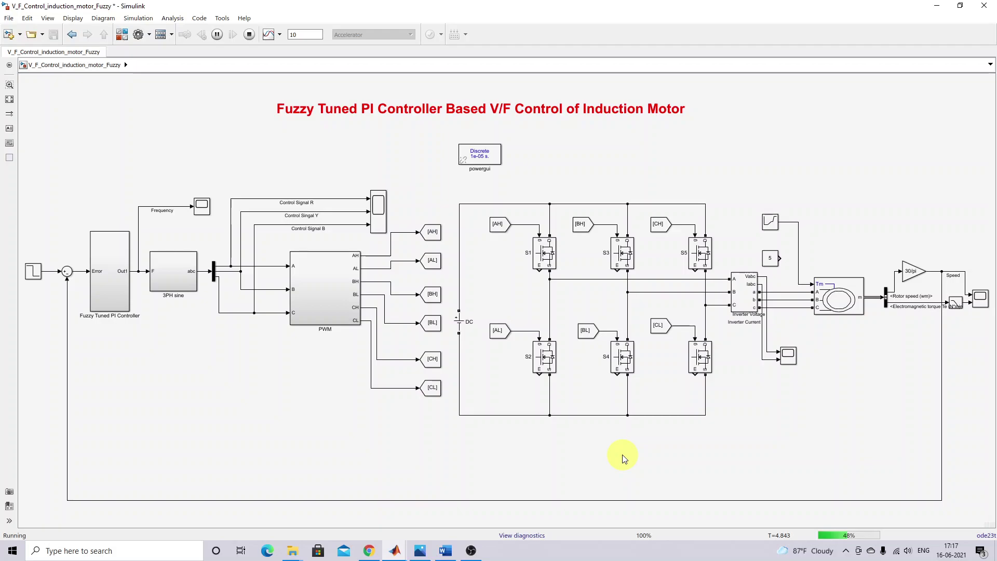
Mark up the model by underlining the inverter, circling the DC source, tracing the Tm input and circling its torque source blocks.
key("ctrl+2")
left_click_drag(529, 430, 722, 424)
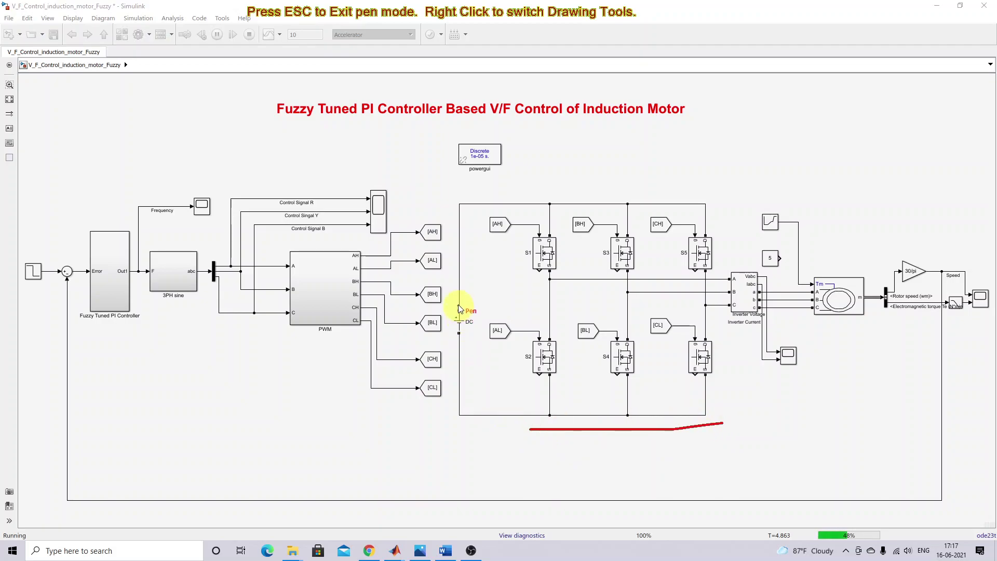
mouse_move(456, 295)
left_mouse_down()
mouse_move(450, 342)
mouse_move(464, 344)
mouse_move(474, 334)
mouse_move(458, 300)
left_mouse_up()
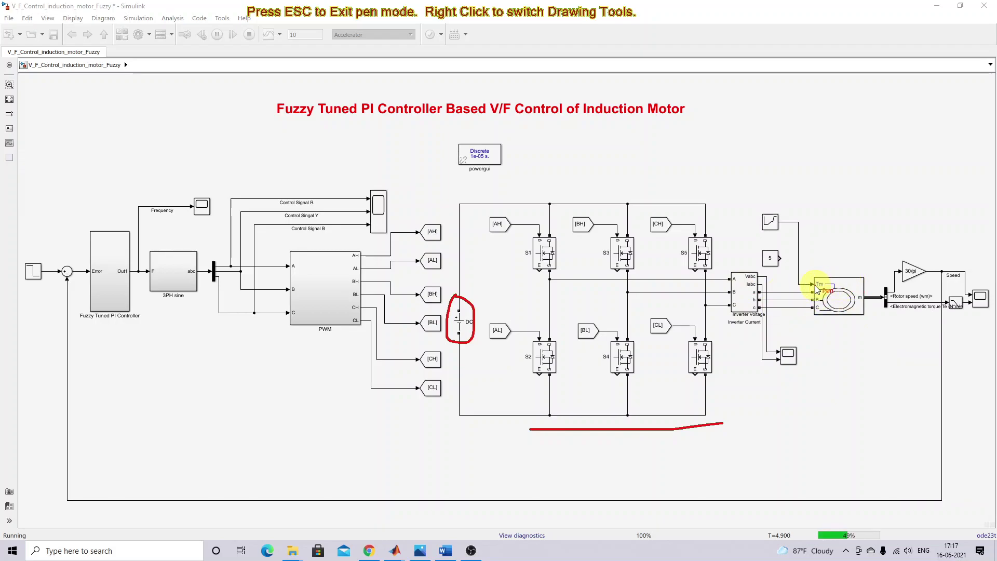
mouse_move(768, 234)
left_mouse_down()
mouse_move(780, 235)
mouse_move(793, 288)
mouse_move(802, 284)
left_mouse_up()
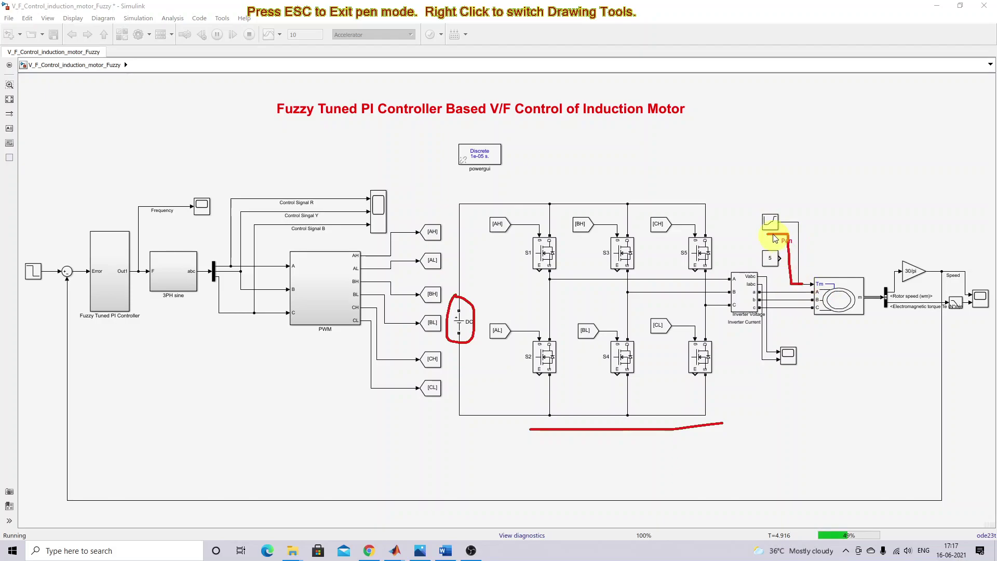
mouse_move(774, 208)
left_mouse_down()
mouse_move(755, 260)
mouse_move(774, 270)
mouse_move(795, 245)
mouse_move(784, 208)
left_mouse_up()
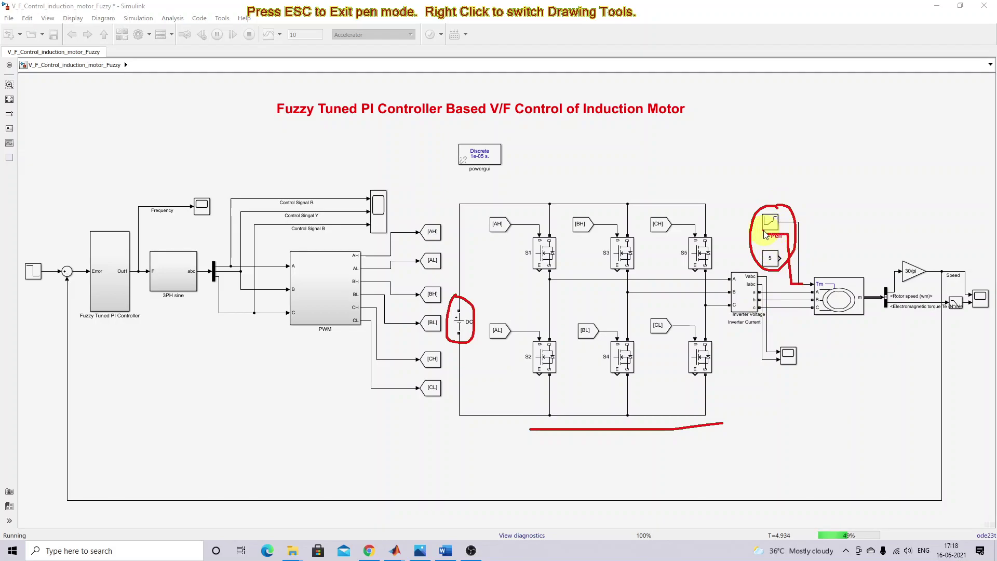
left_click_drag(782, 235, 788, 234)
Underline the motor's speed and torque outputs, circle the 30/pi gain and write rpm beside its speed signal.
left_click_drag(882, 316, 936, 315)
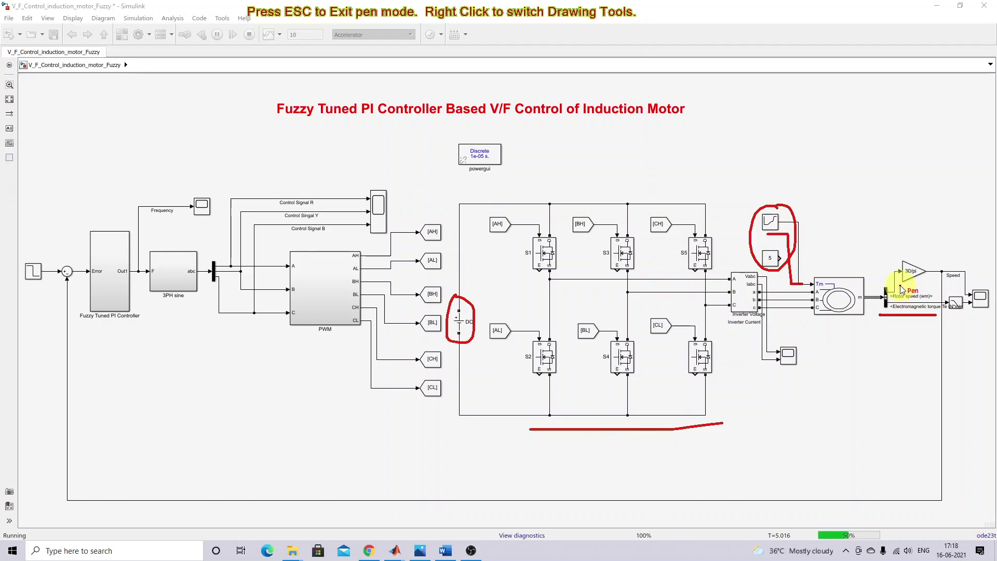
mouse_move(903, 289)
left_mouse_down()
mouse_move(935, 279)
mouse_move(933, 262)
mouse_move(915, 253)
mouse_move(898, 287)
left_mouse_up()
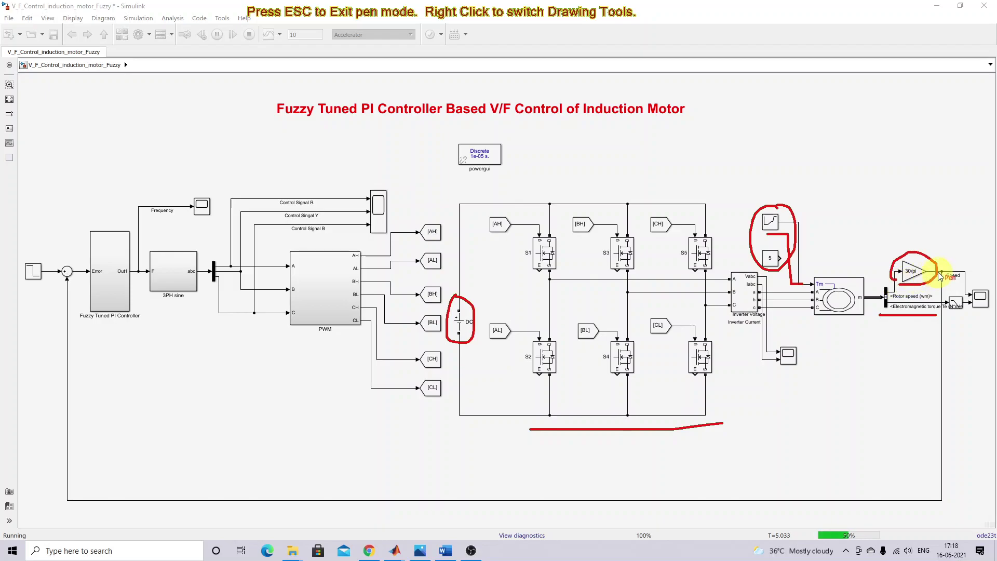
mouse_move(956, 269)
left_mouse_down()
mouse_move(958, 253)
mouse_move(984, 262)
left_mouse_up()
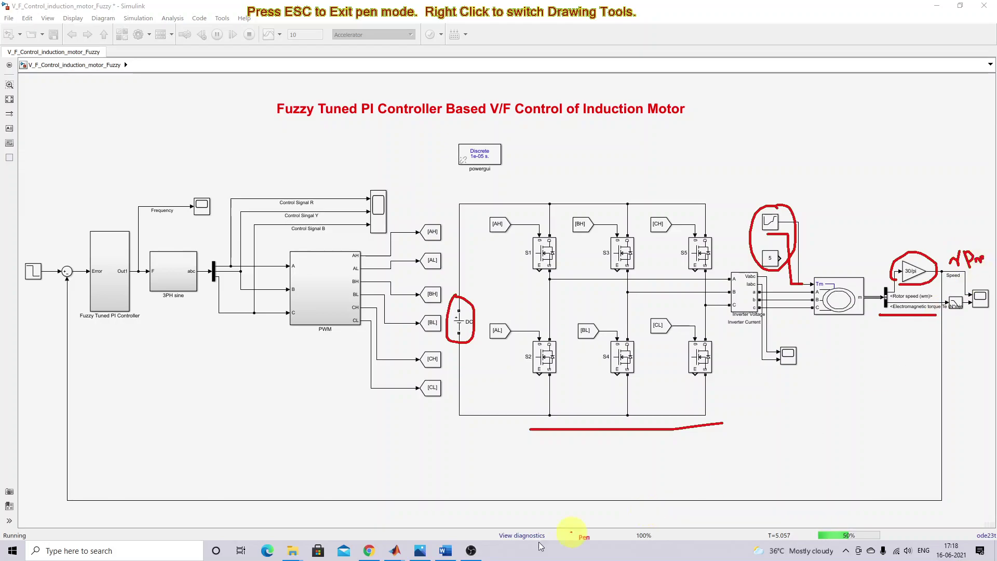
left_click(471, 552)
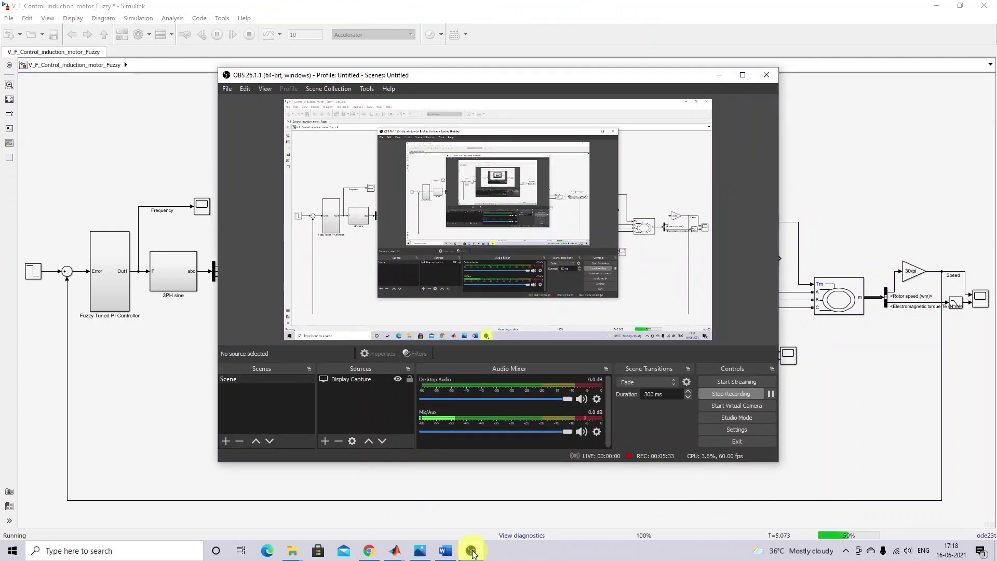
left_click(471, 552)
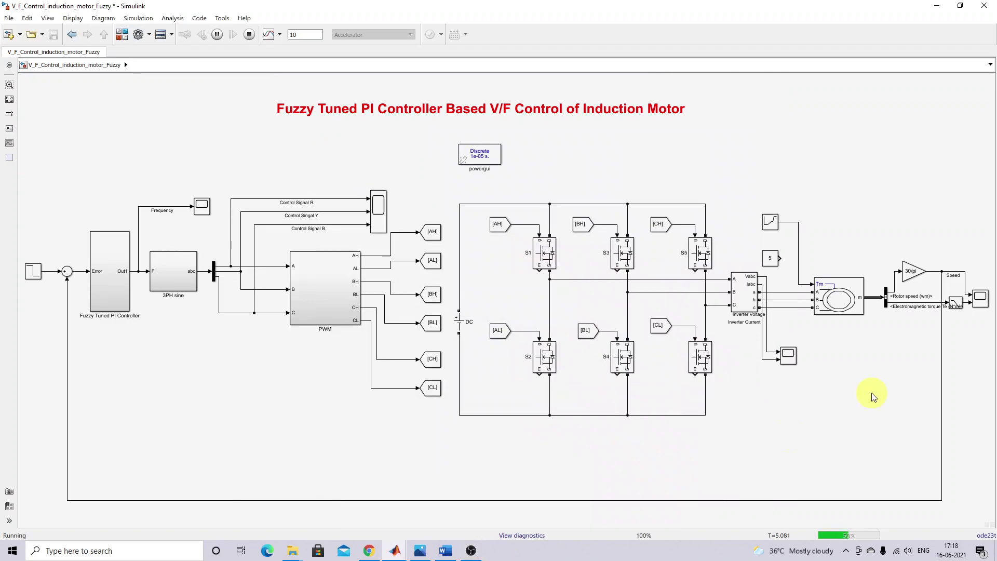
Circle the reference step block and the summing junction with the pen, mark the error signal and leave pen mode.
key("ctrl+F9")
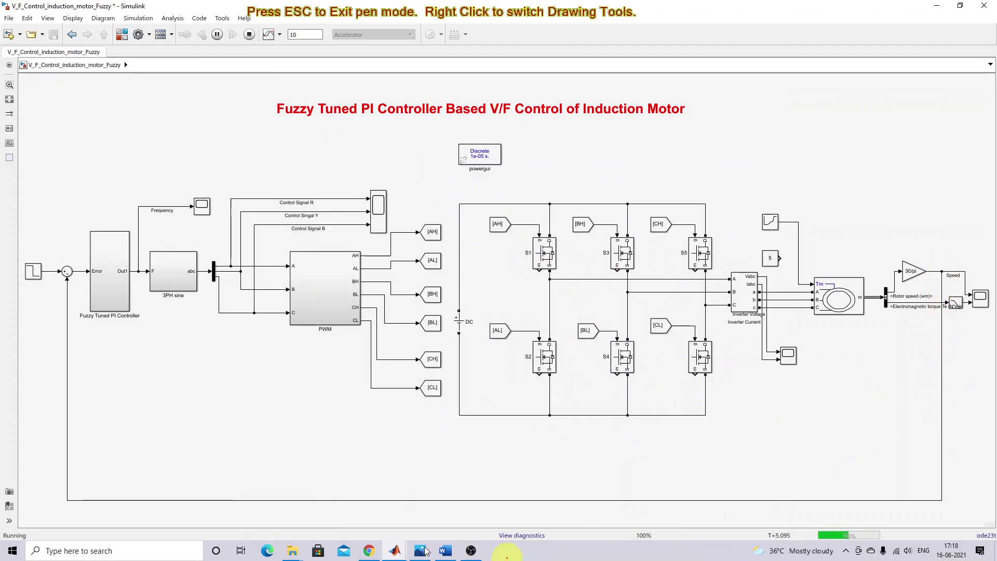
mouse_move(58, 256)
left_mouse_down()
mouse_move(28, 251)
mouse_move(18, 273)
mouse_move(40, 291)
mouse_move(67, 294)
left_mouse_up()
left_click_drag(76, 261, 56, 253)
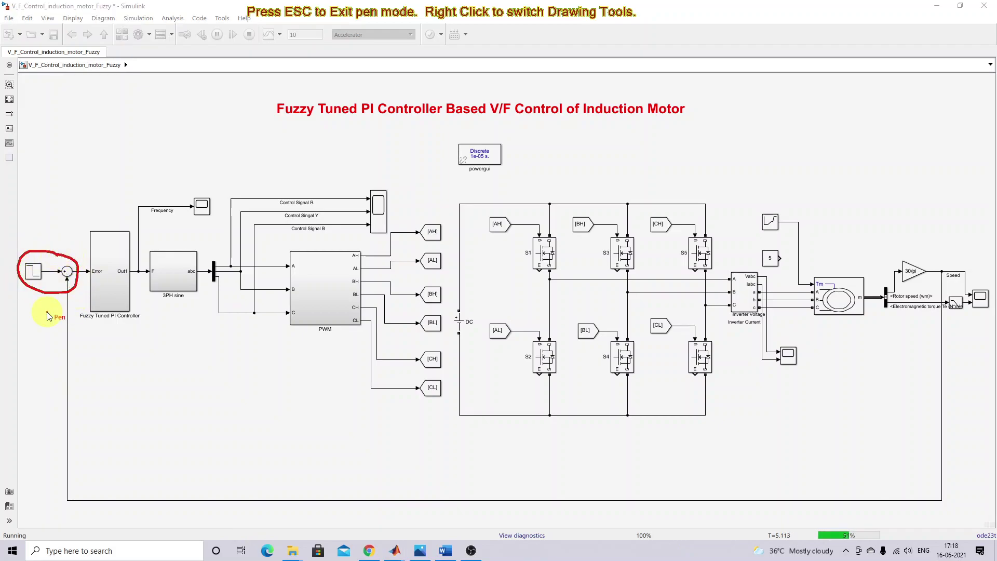
mouse_move(82, 274)
left_mouse_down()
mouse_move(81, 287)
mouse_move(77, 275)
left_mouse_up()
key("Escape")
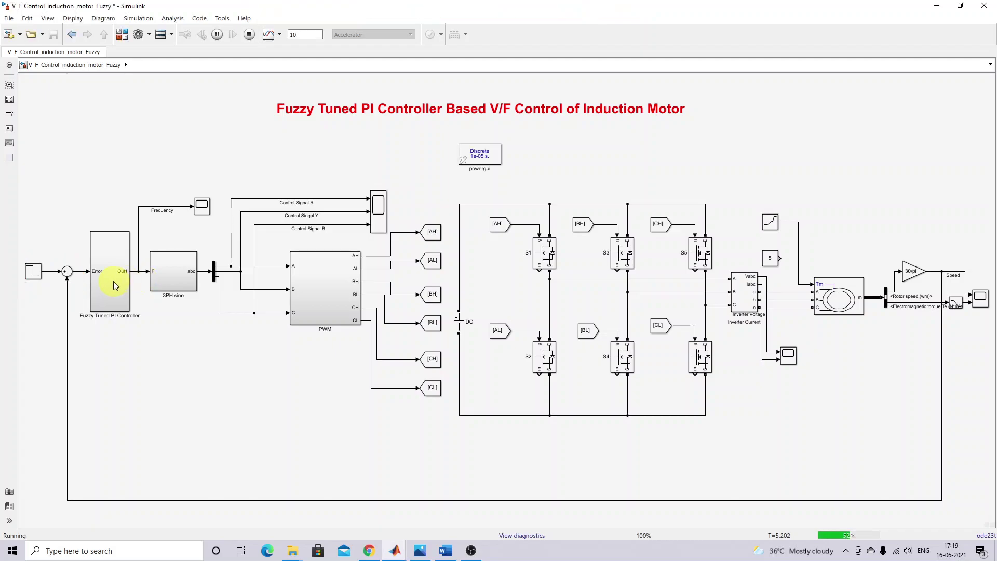
Open the Fuzzy Tuned PI Controller subsystem and mark the fuzzy online gain tuner with its two inputs and two outputs.
double_click(113, 282)
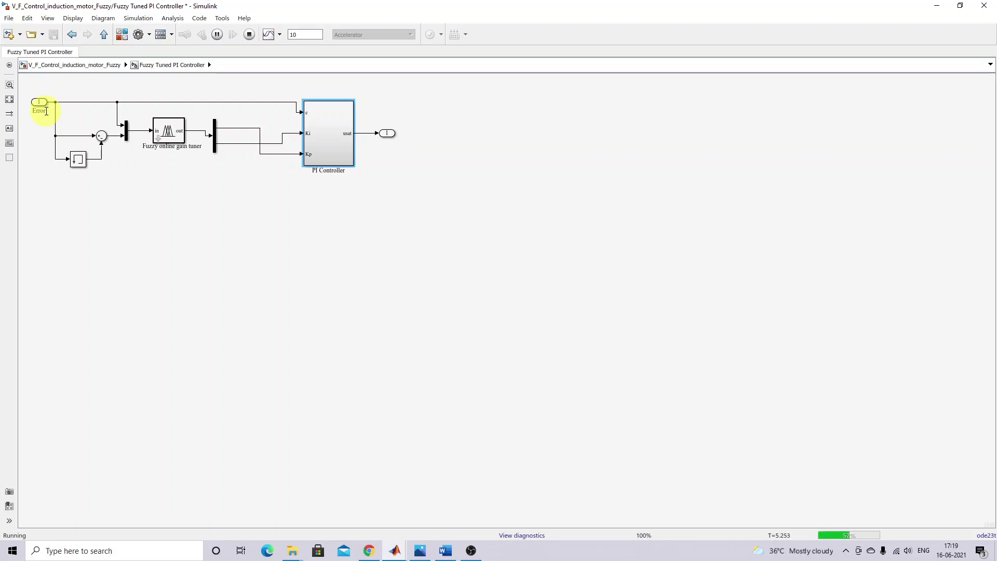
key("F12")
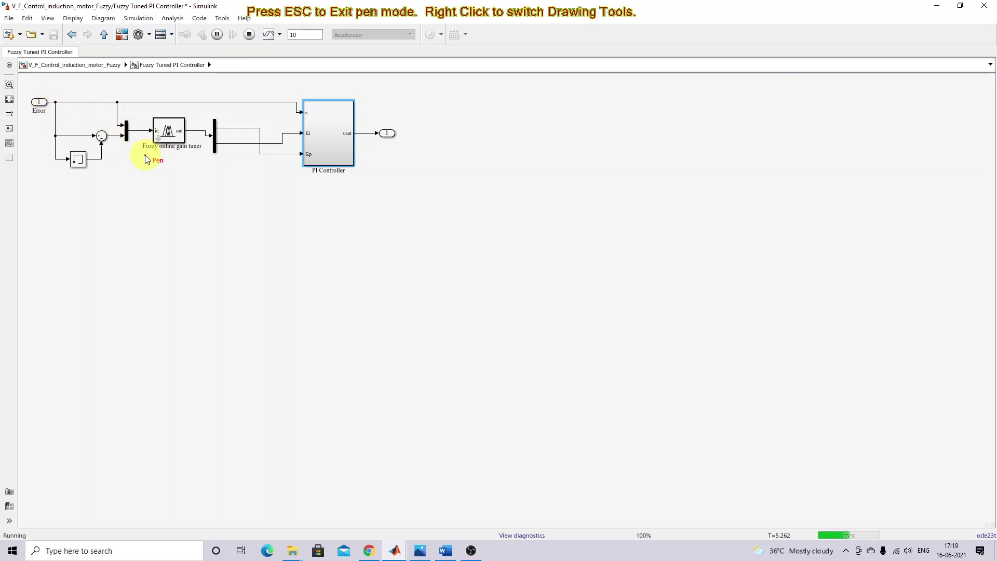
left_click_drag(140, 155, 200, 155)
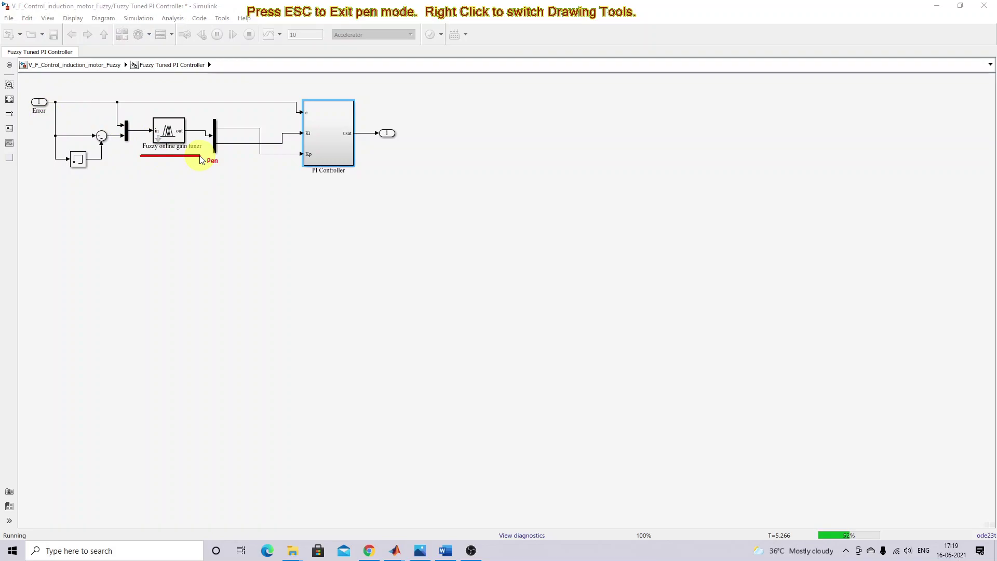
mouse_move(106, 106)
left_mouse_down()
mouse_move(114, 135)
mouse_move(106, 165)
mouse_move(108, 150)
mouse_move(123, 151)
left_mouse_up()
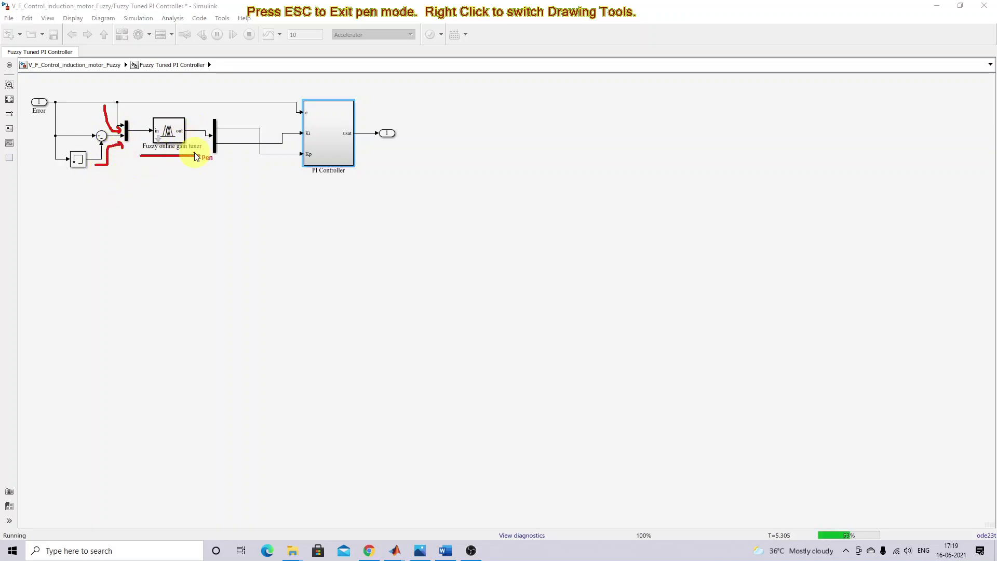
left_click_drag(179, 151, 200, 155)
mouse_move(224, 121)
left_mouse_down()
mouse_move(244, 118)
mouse_move(238, 146)
mouse_move(246, 151)
left_mouse_up()
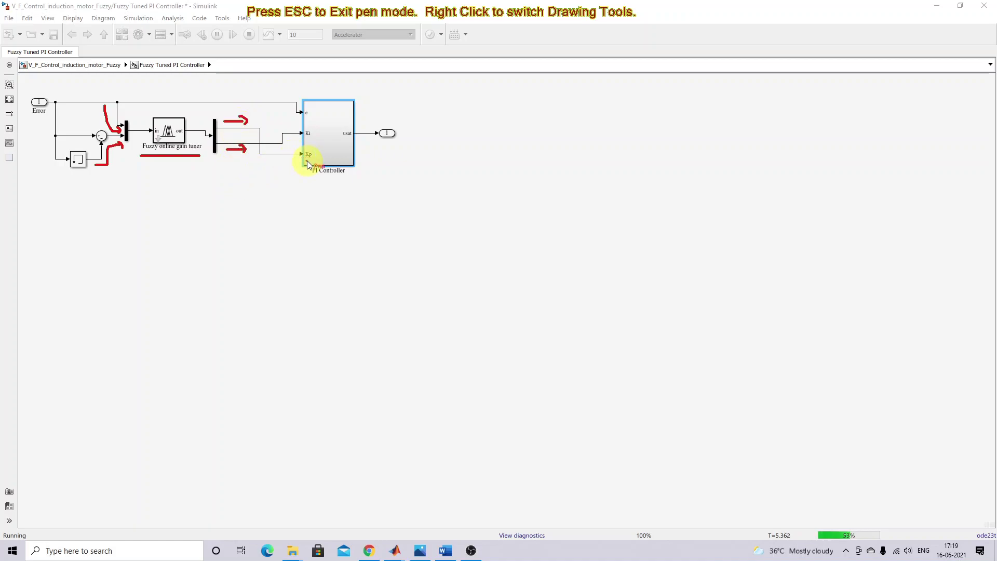
key("Escape")
Open the PI Controller subsystem and circle the Ki product block together with the integrator.
double_click(323, 147)
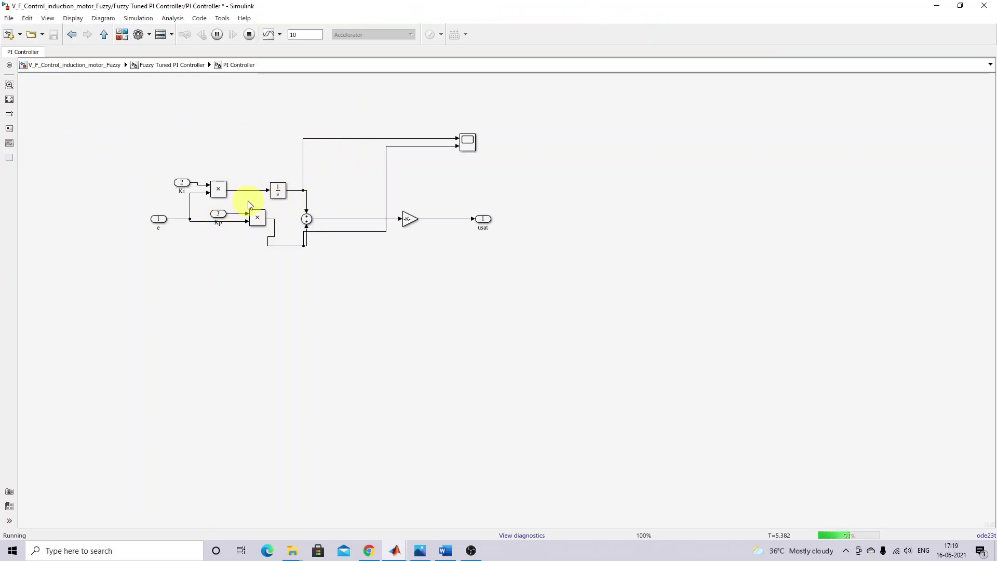
key("ctrl+2")
mouse_move(209, 200)
left_mouse_down()
mouse_move(290, 199)
mouse_move(297, 182)
mouse_move(236, 163)
mouse_move(211, 169)
mouse_move(210, 197)
left_mouse_up()
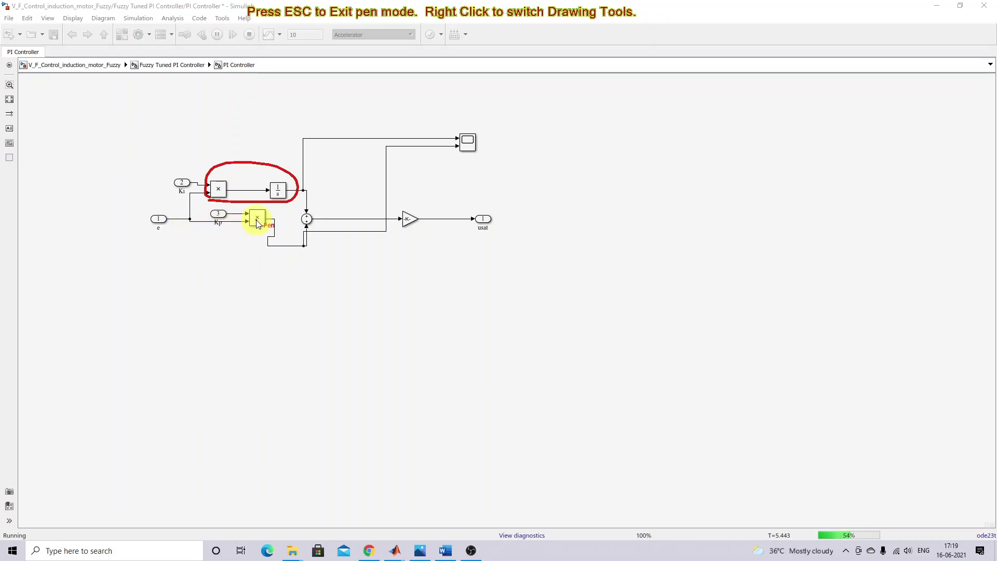
Circle the PI Controller's summing block, underline the gain path to the usat output and return to the top-level model.
mouse_move(308, 209)
left_mouse_down()
mouse_move(300, 217)
mouse_move(303, 227)
mouse_move(315, 215)
mouse_move(311, 224)
left_mouse_up()
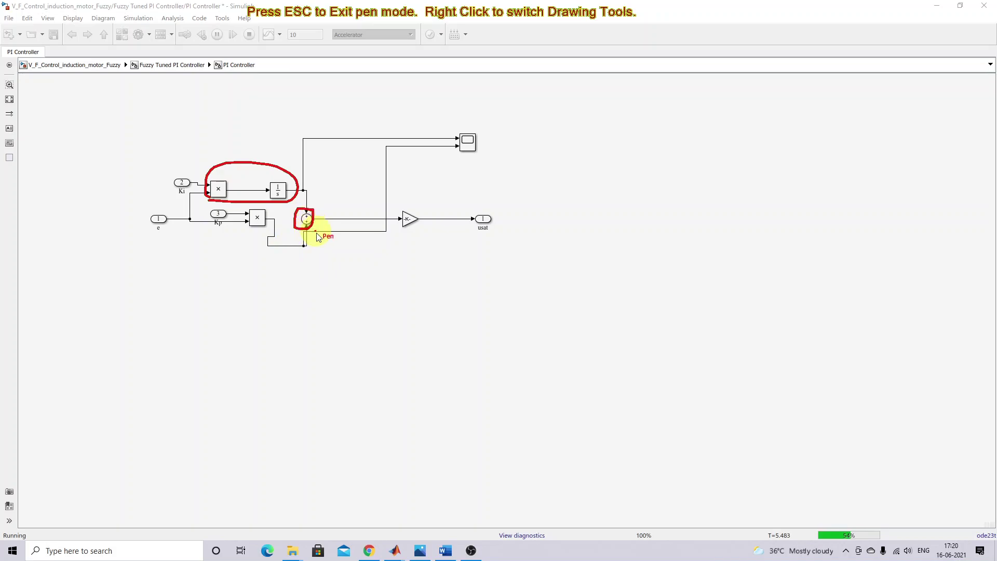
left_click_drag(442, 239, 479, 239)
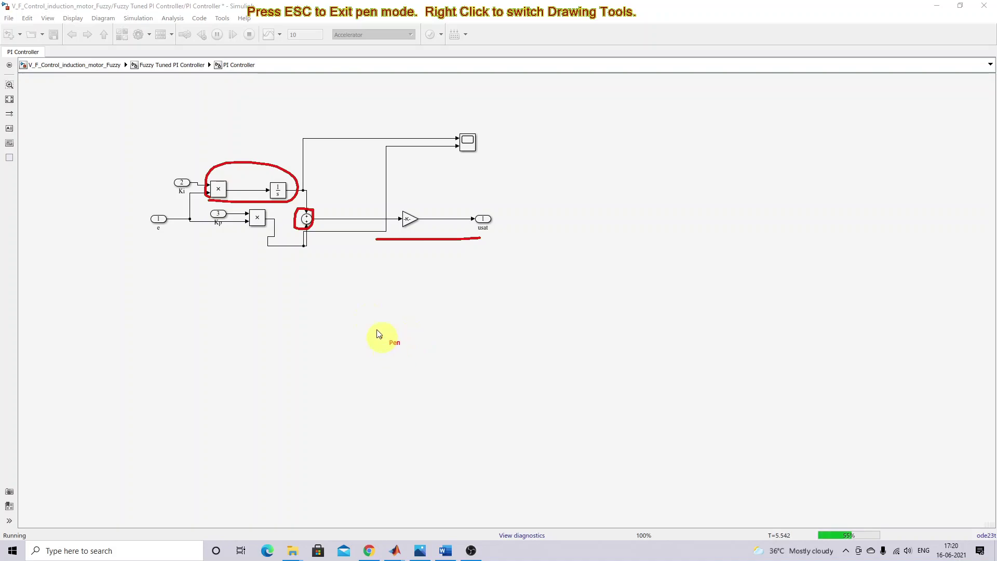
key("Escape")
left_click(85, 63)
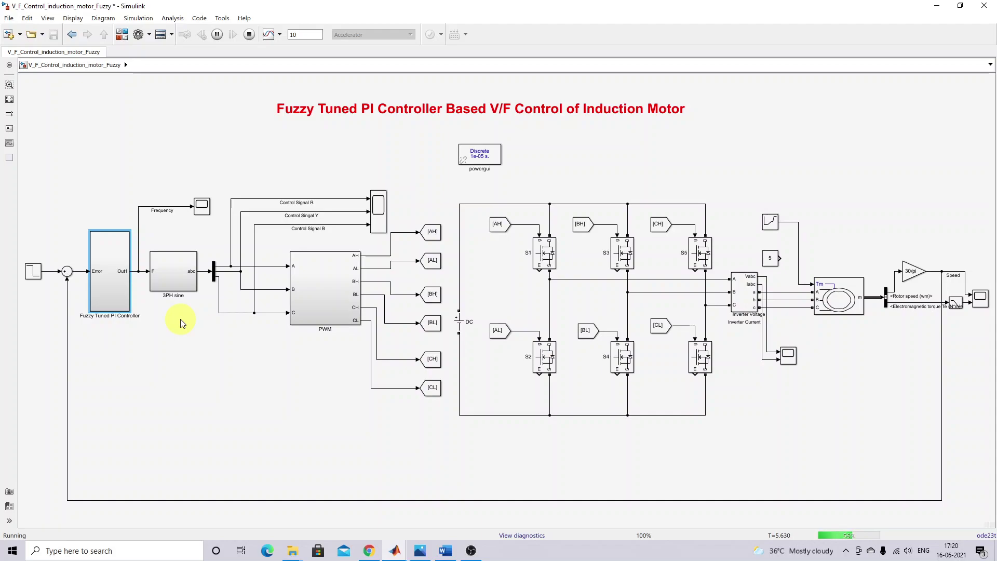
Open the 3PH sine subsystem, underline its F input, and circle the Ft signal label and the integrator with the phase offset constant.
double_click(179, 276)
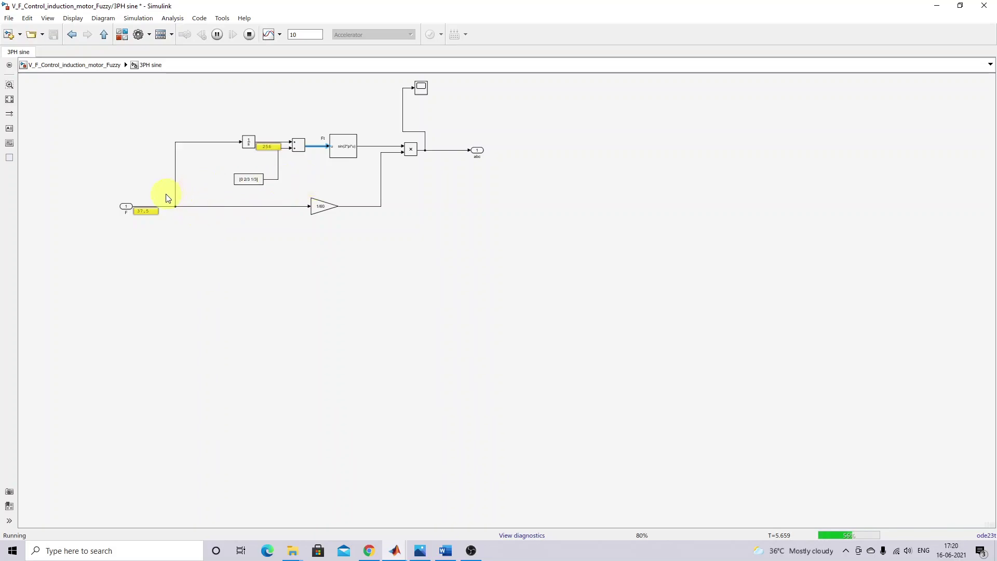
key("ctrl+shift+d")
left_click_drag(128, 219, 121, 219)
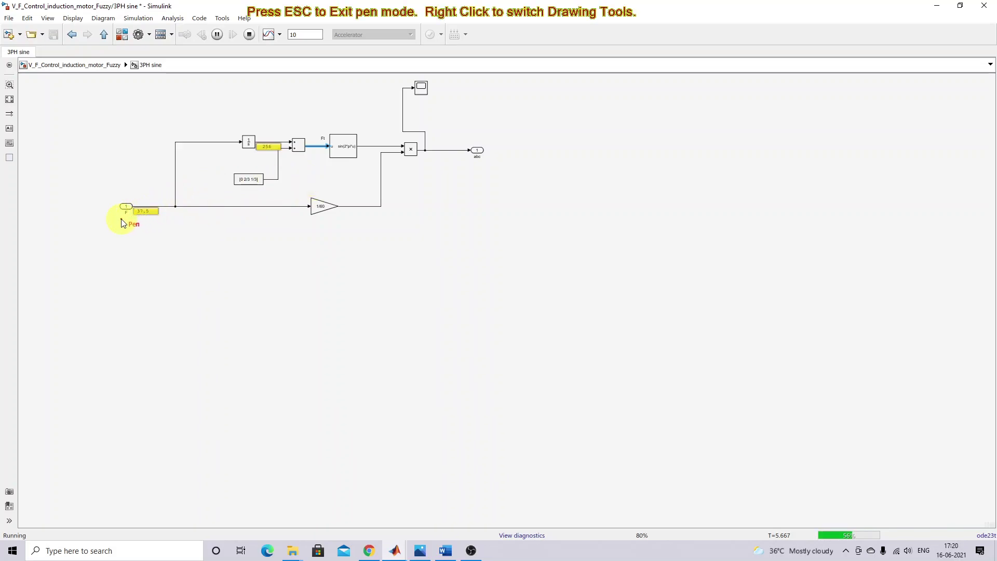
left_click_drag(318, 139, 324, 141)
mouse_move(264, 127)
left_mouse_down()
mouse_move(231, 129)
mouse_move(215, 148)
mouse_move(220, 183)
mouse_move(243, 192)
mouse_move(283, 182)
mouse_move(320, 150)
mouse_move(306, 126)
mouse_move(265, 125)
left_mouse_up()
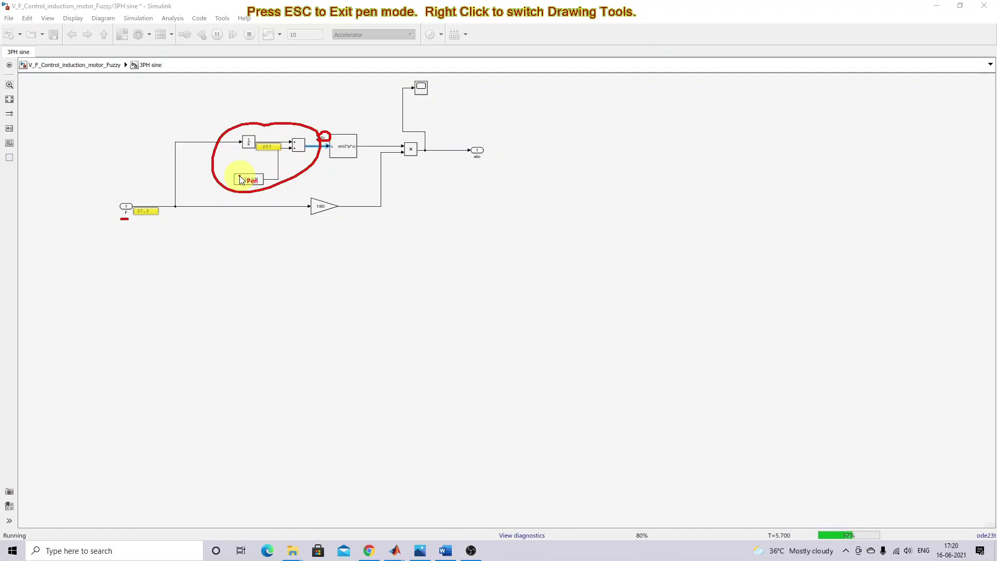
key("Escape")
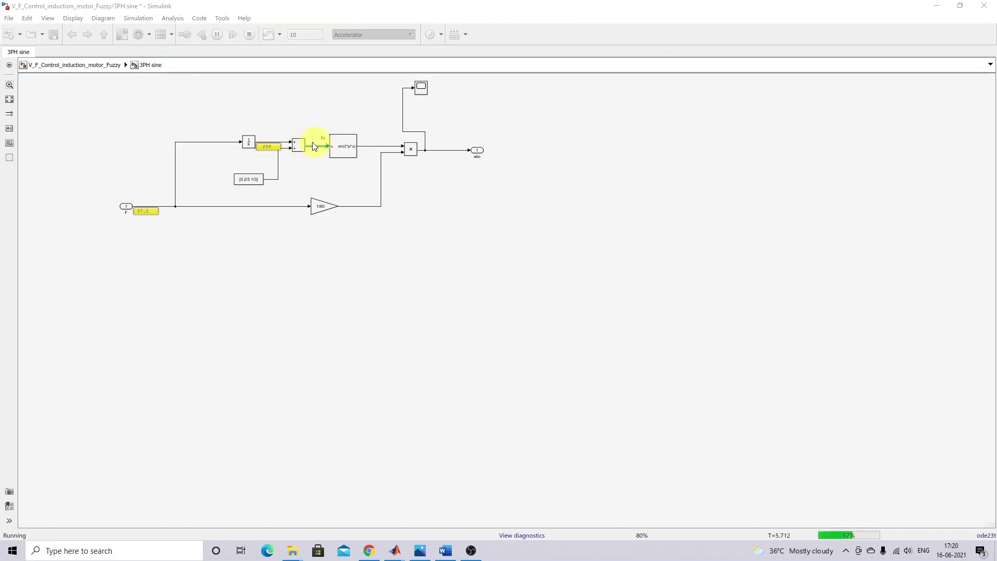
Circle the Ft label again, trace the 1/60 gain path to the product block, circle the abc output and return to the top-level model.
left_click(318, 146)
key("F9")
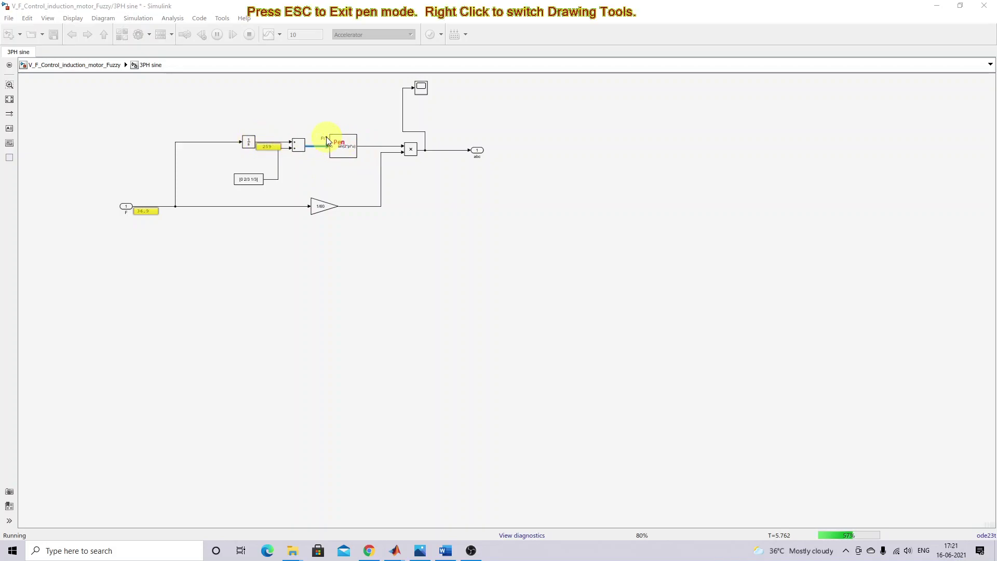
left_click_drag(324, 133, 322, 141)
mouse_move(355, 193)
left_mouse_down()
mouse_move(366, 194)
mouse_move(380, 154)
left_mouse_up()
mouse_move(481, 142)
left_mouse_down()
mouse_move(445, 159)
mouse_move(470, 165)
mouse_move(491, 158)
left_mouse_up()
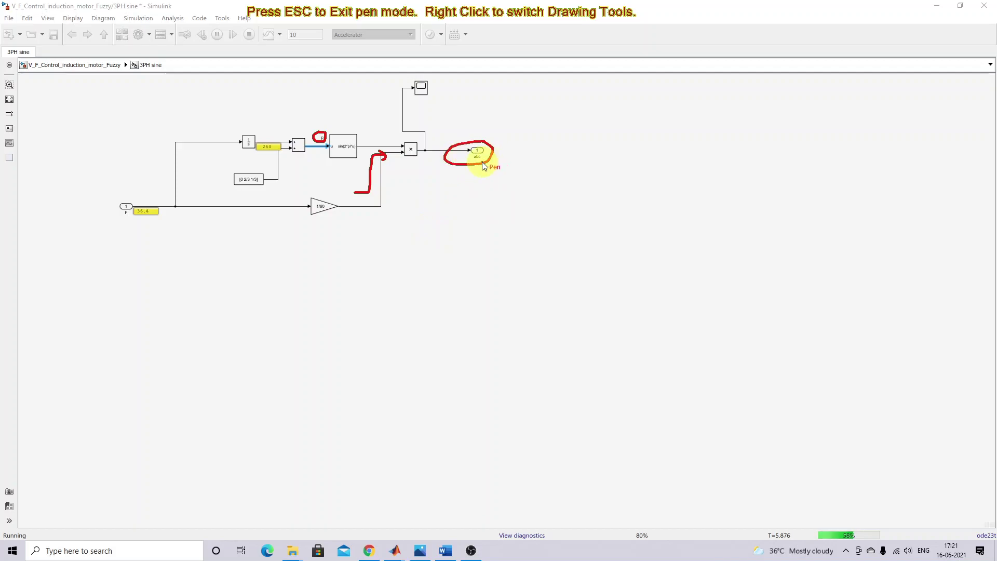
key("Escape")
left_click(77, 65)
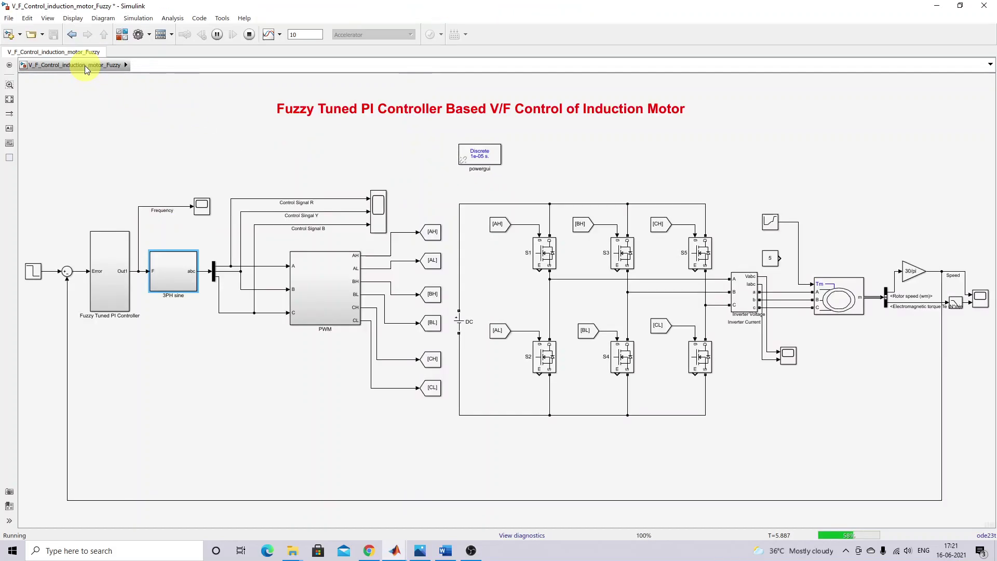
Open the PWM subsystem and underline the three input signals A, B and C with the pen.
double_click(323, 288)
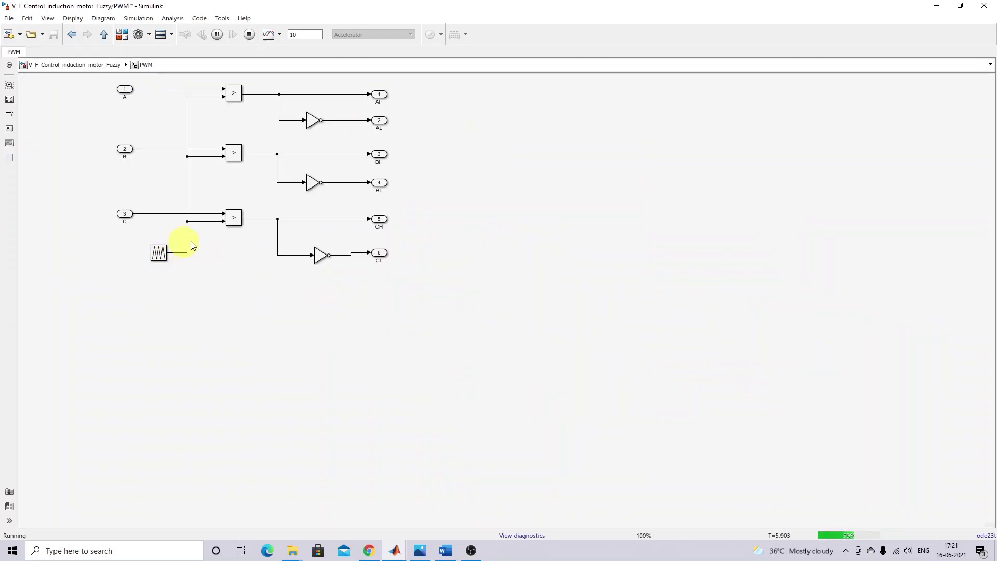
key("ctrl+alt+p")
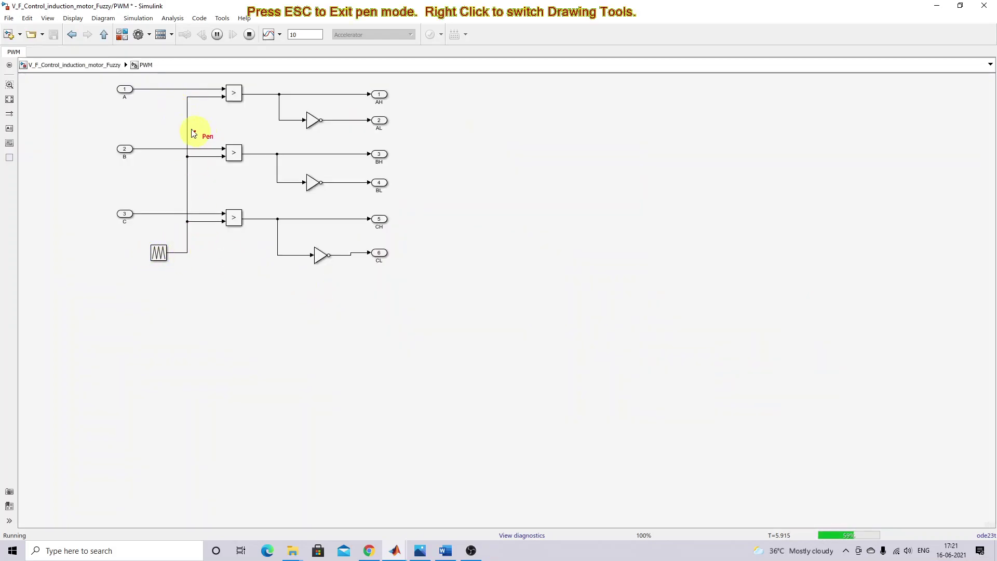
left_click_drag(143, 93, 166, 94)
left_click_drag(141, 156, 164, 155)
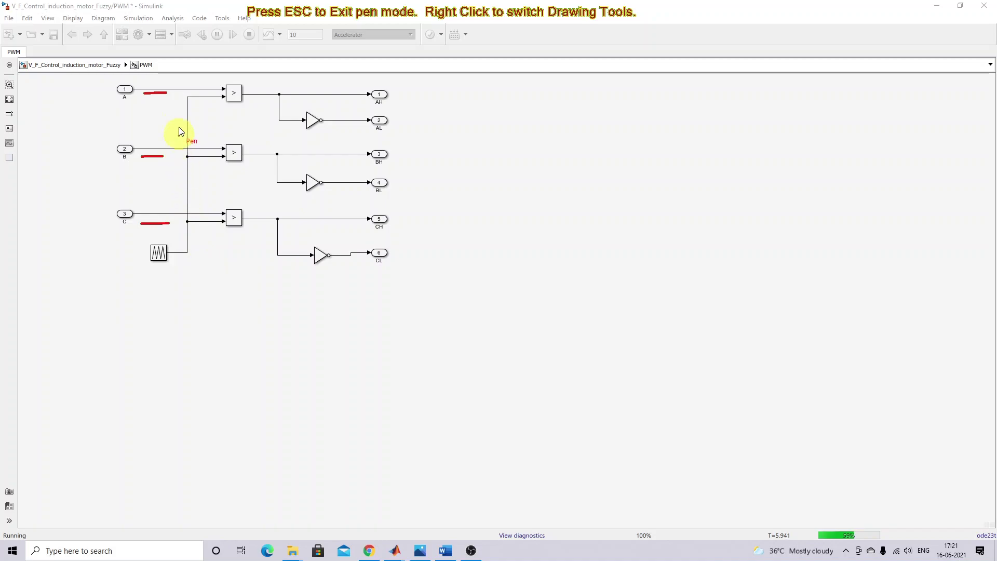
Underline the six PWM outputs AH, AL, BH, BL, CH and CL and return to the top-level model.
mouse_move(373, 106)
left_mouse_down()
mouse_move(390, 106)
mouse_move(387, 135)
left_mouse_up()
left_click_drag(388, 170, 391, 200)
left_click_drag(372, 233, 387, 234)
left_click_drag(375, 268, 382, 270)
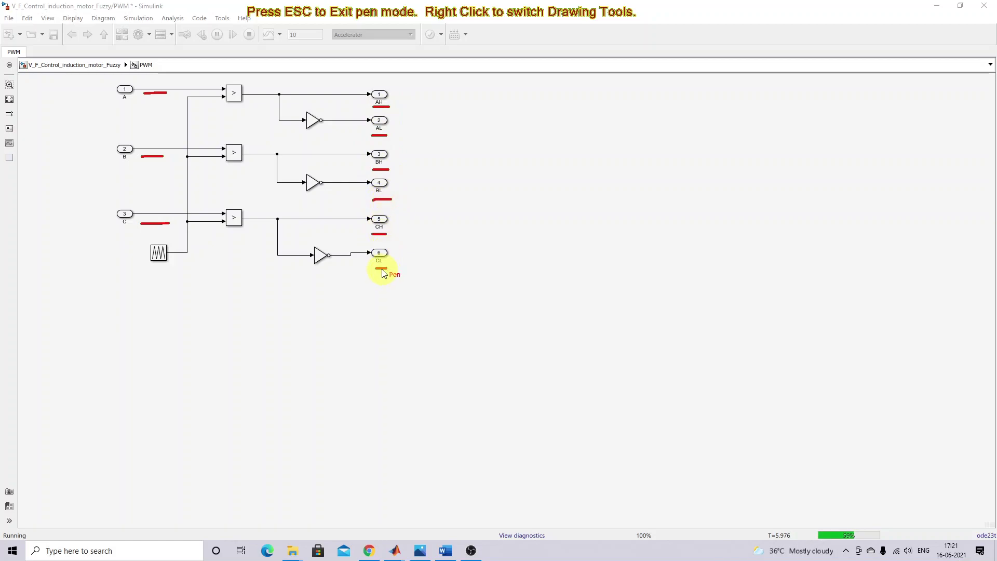
key("Escape")
left_click(74, 65)
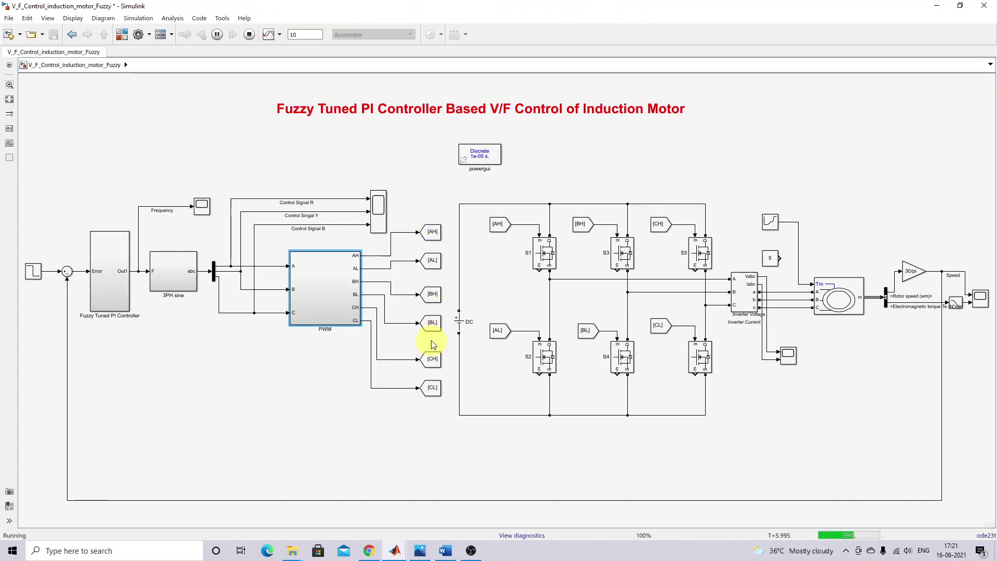
Circle the induction motor block with the pen and leave pen mode.
key("F9")
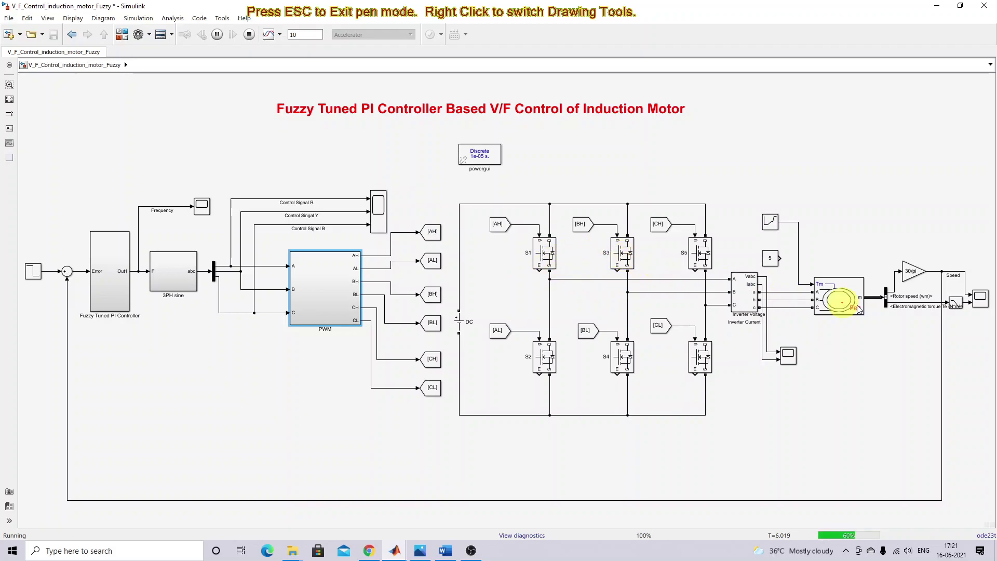
mouse_move(788, 330)
left_mouse_down()
mouse_move(875, 321)
mouse_move(883, 282)
mouse_move(831, 256)
mouse_move(795, 284)
mouse_move(790, 330)
left_mouse_up()
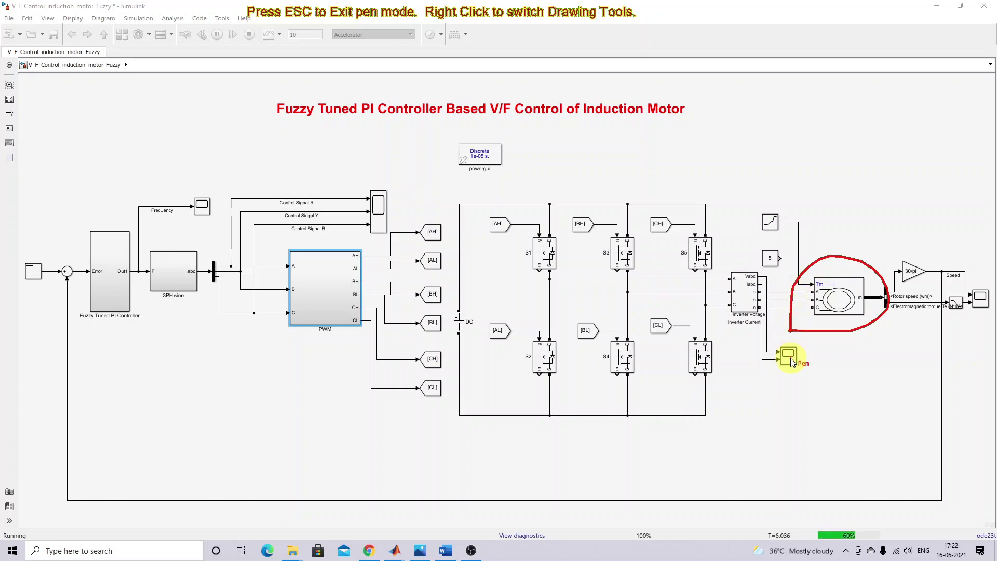
key("Escape")
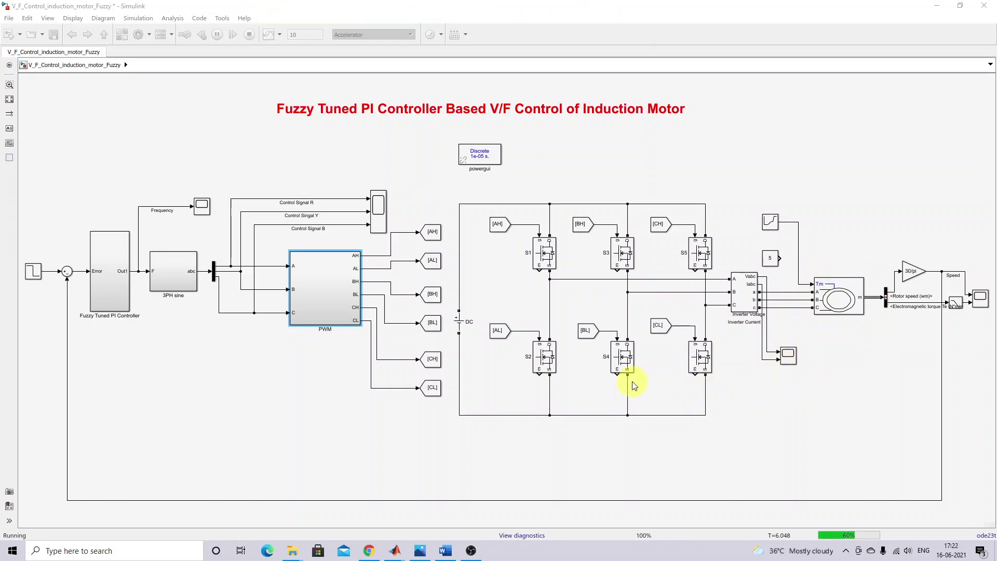
Review the reference Step block's step time, initial value and final value, and close its parameters.
double_click(29, 274)
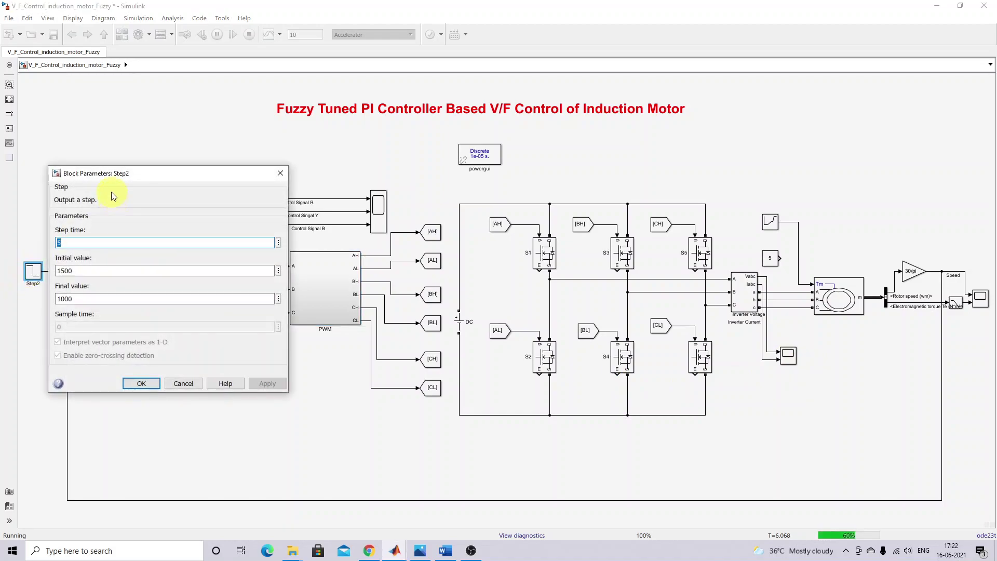
left_click_drag(120, 175, 321, 133)
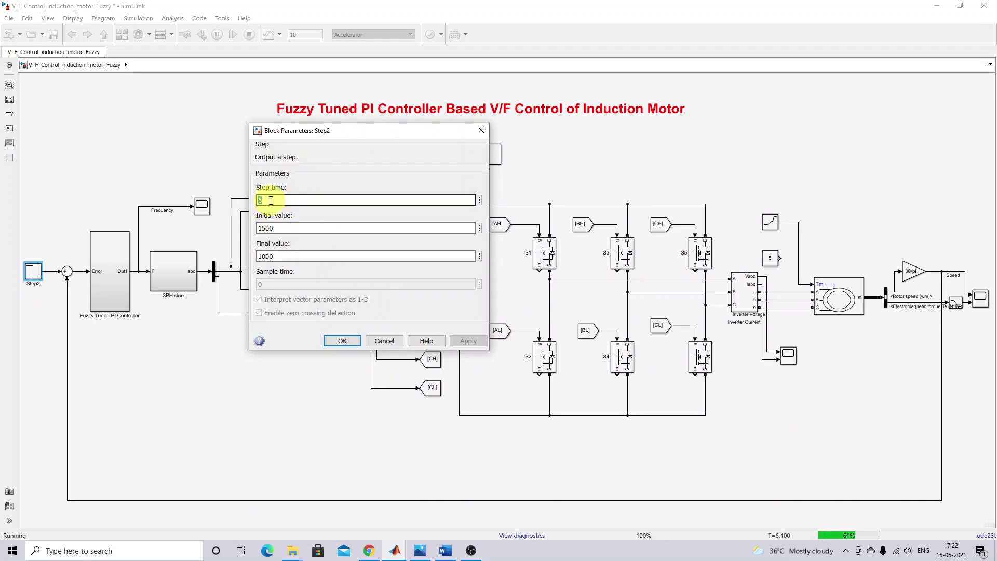
double_click(268, 229)
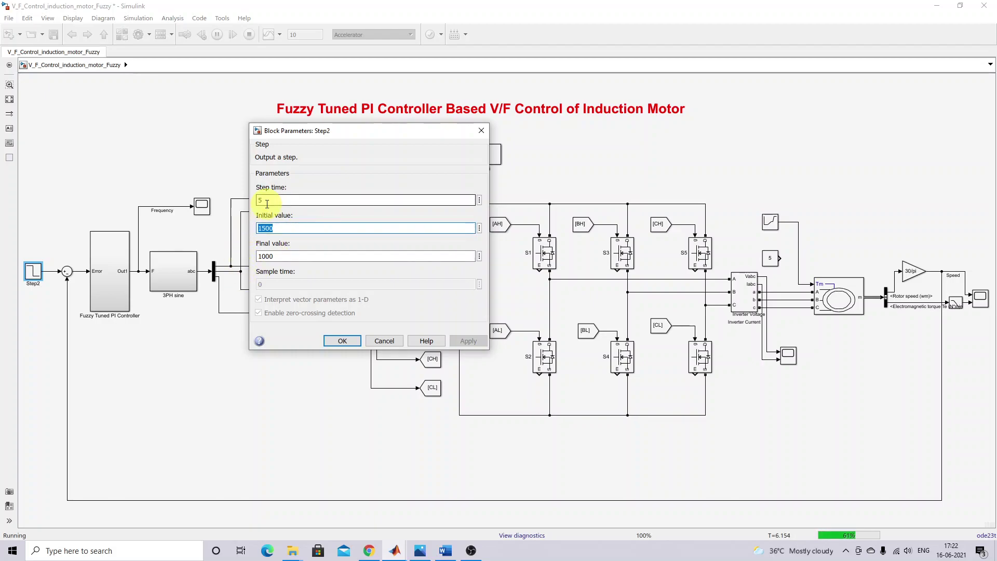
double_click(278, 257)
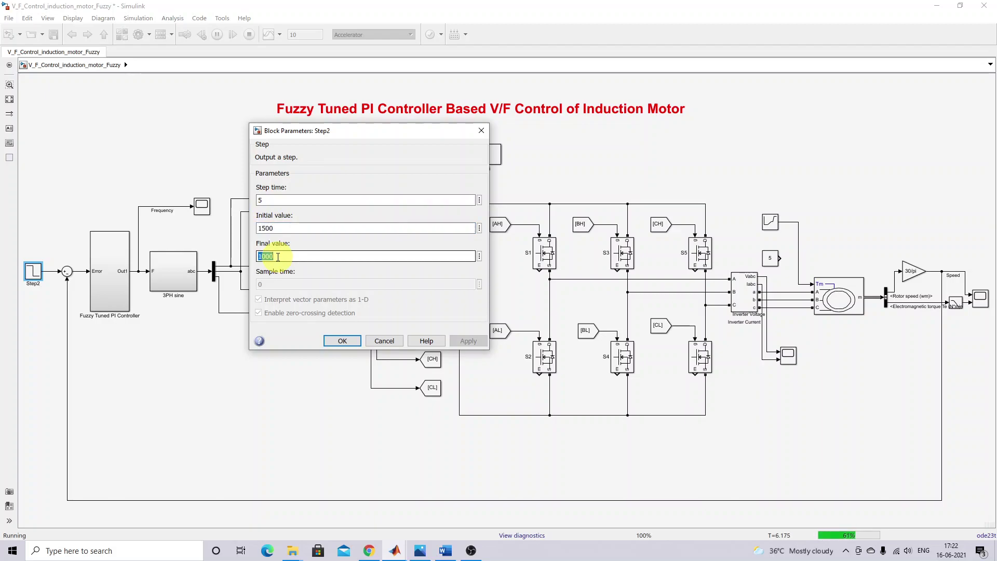
left_click(332, 337)
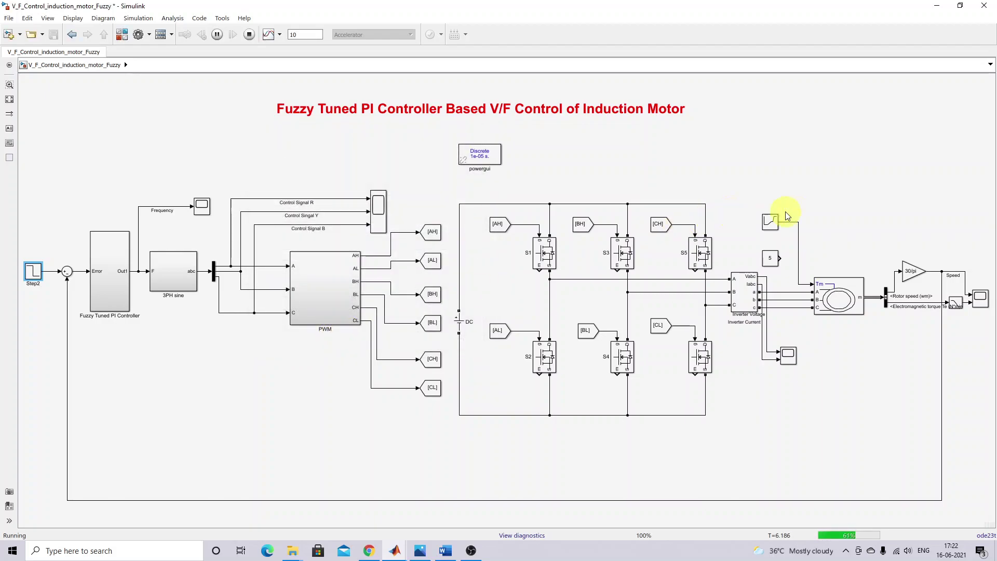
Open the parameters of the Repeating Sequence Interpolated block feeding Tm and compare its first output values with their time values.
double_click(774, 224)
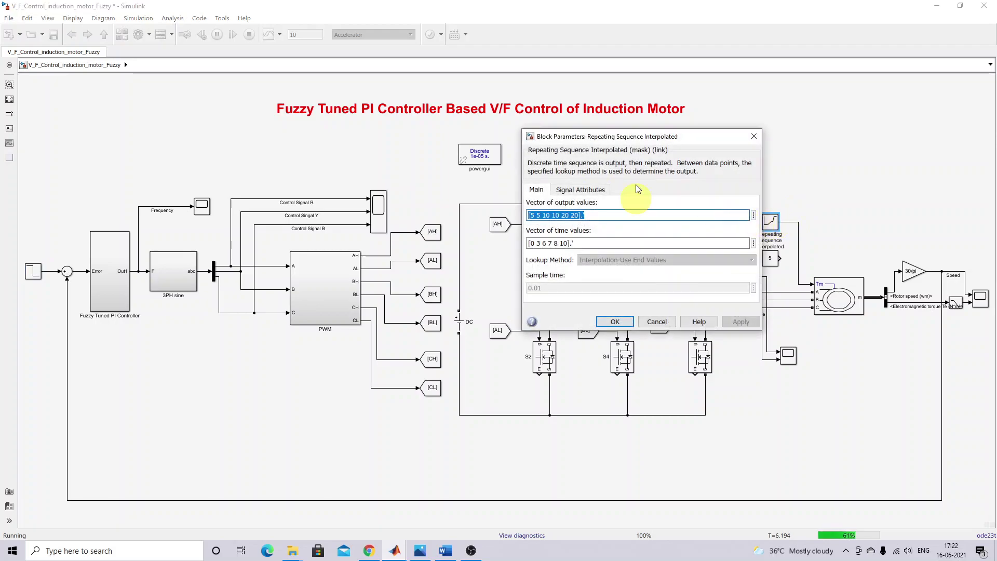
left_click_drag(597, 137, 442, 148)
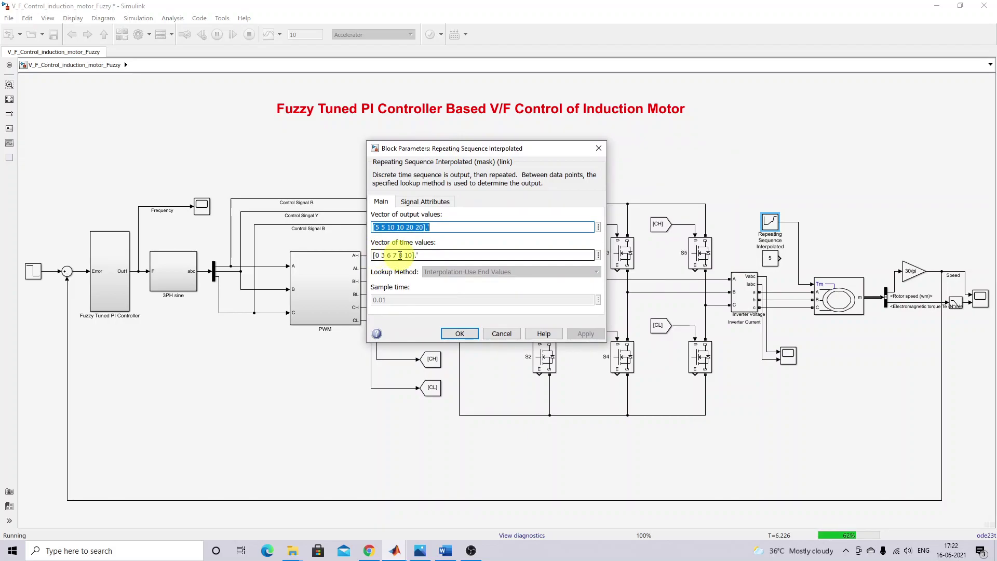
left_click(376, 255)
left_click(375, 257)
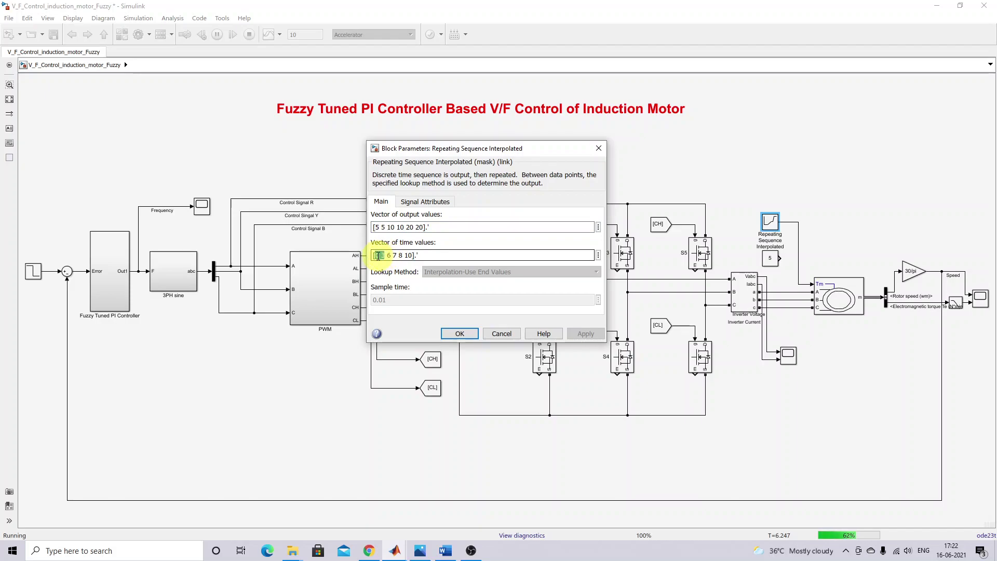
triple_click(385, 227)
left_click(385, 227)
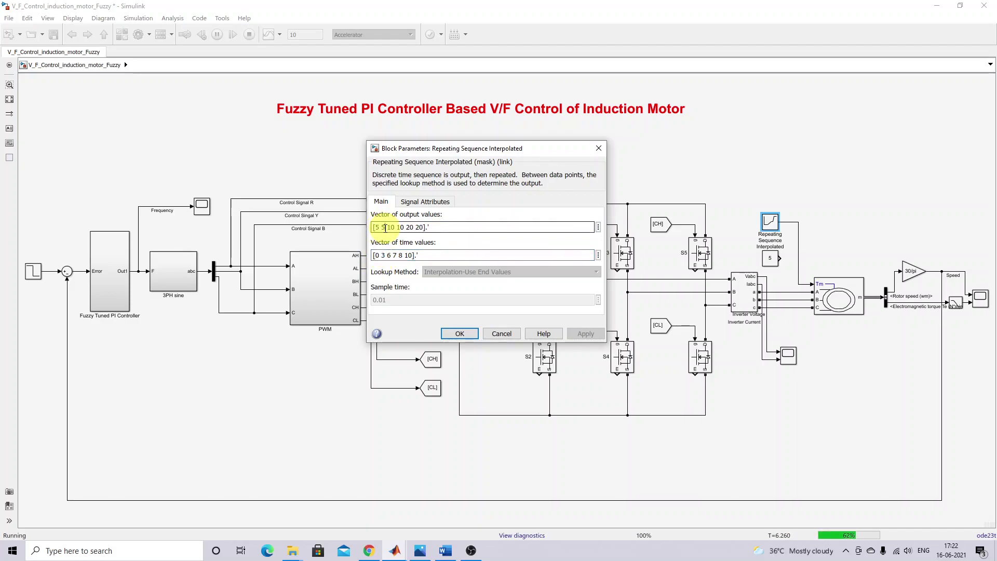
left_click(390, 255)
triple_click(390, 255)
left_click(386, 227)
triple_click(390, 255)
left_click(391, 255)
left_click(393, 255)
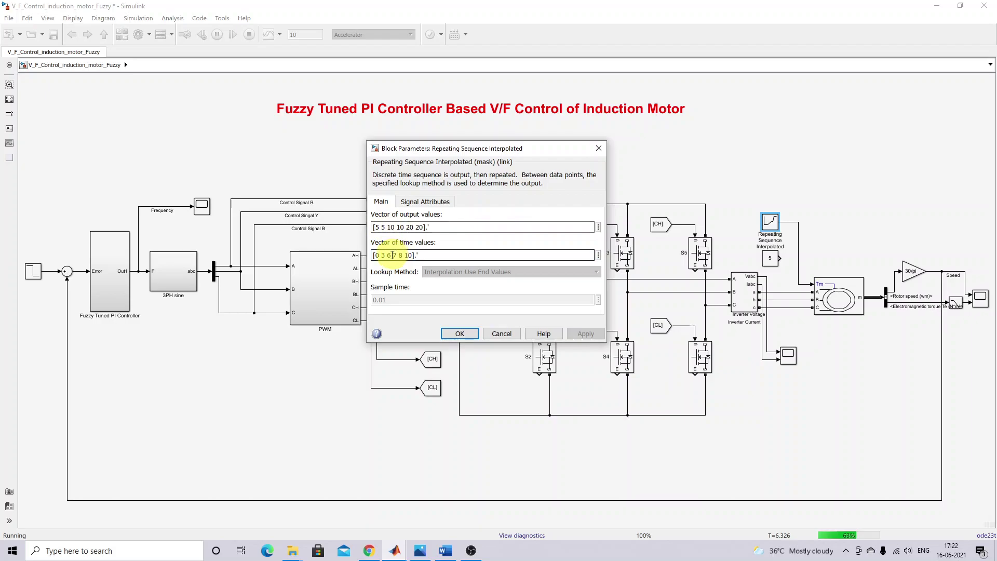
Compare the middle and last load torque output values with their time values and close the block's parameters.
left_click_drag(387, 255, 398, 255)
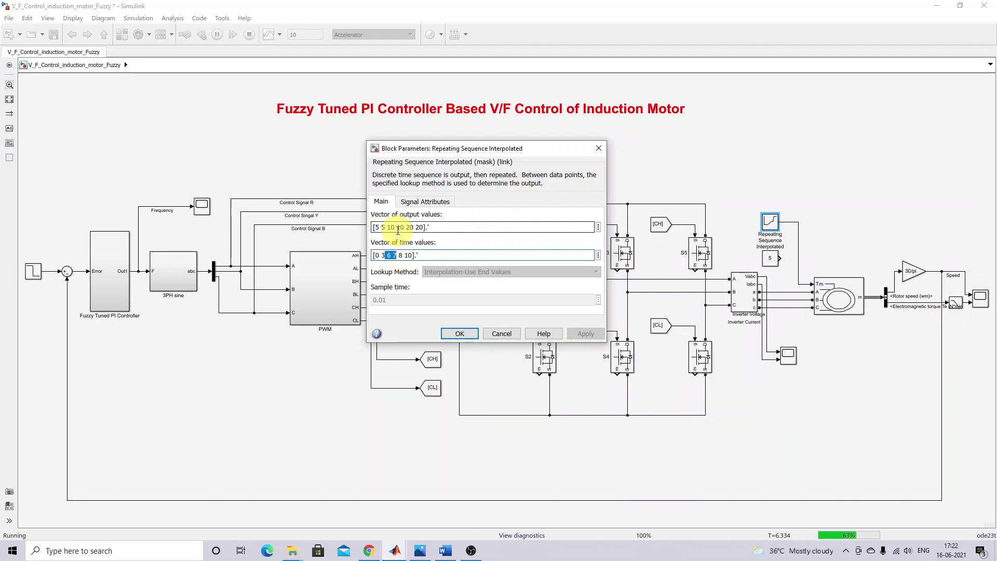
triple_click(394, 227)
left_click(391, 227)
left_click_drag(392, 227, 403, 227)
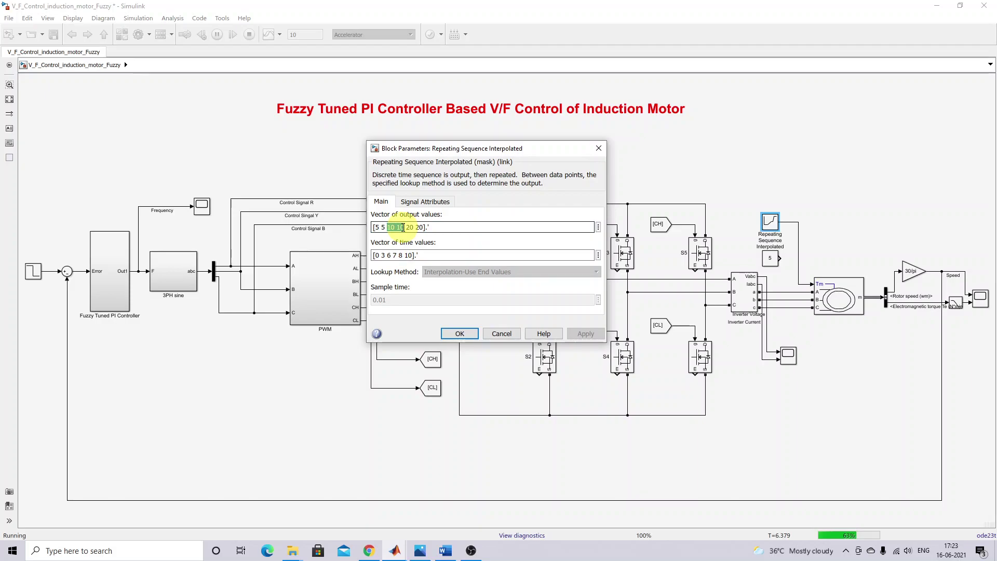
left_click(404, 227)
left_click(401, 255)
triple_click(401, 255)
left_click(400, 255)
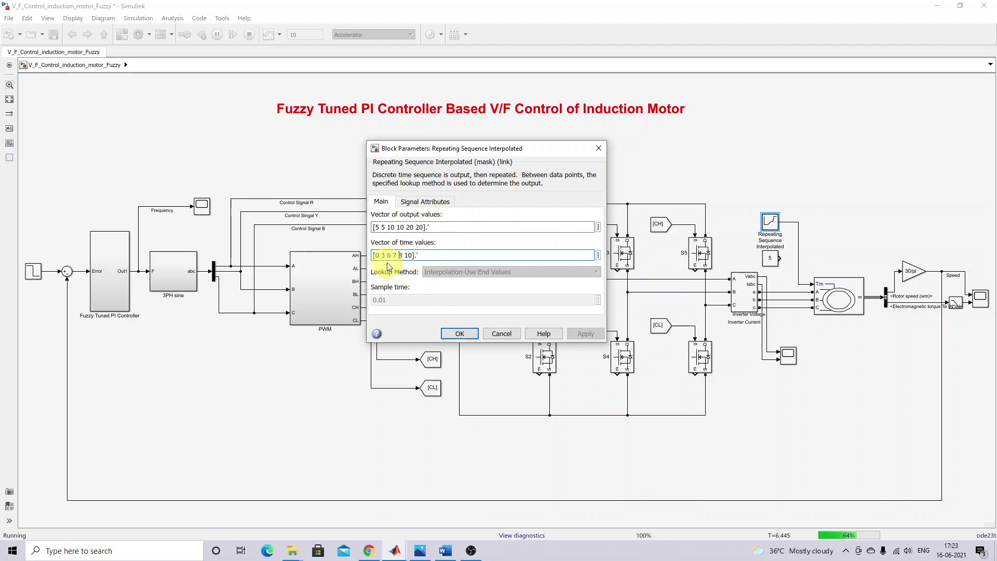
left_click(461, 334)
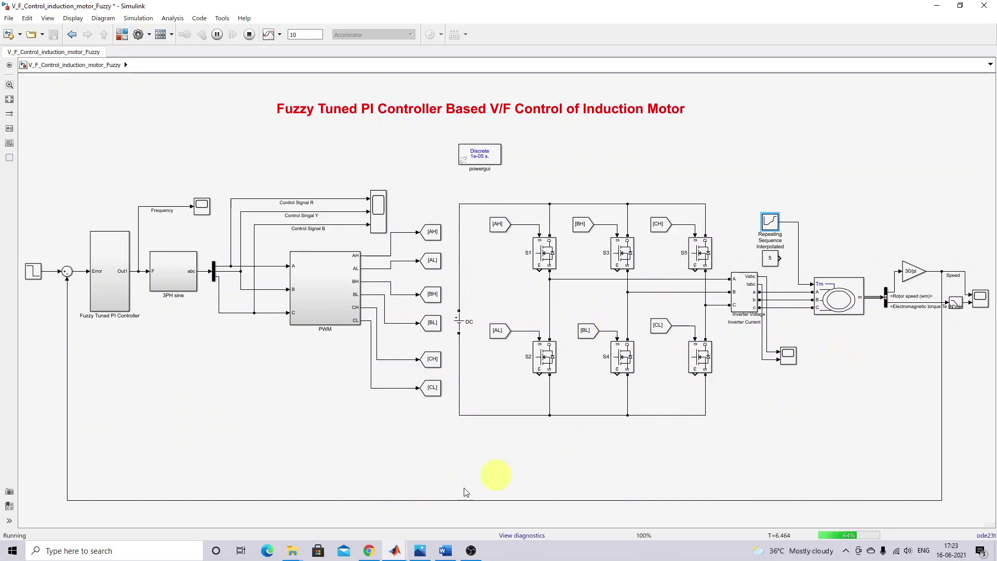
Bring the speed and torque scope, the control signals scope and the inverter voltage and current scope in front of the model.
left_click(396, 549)
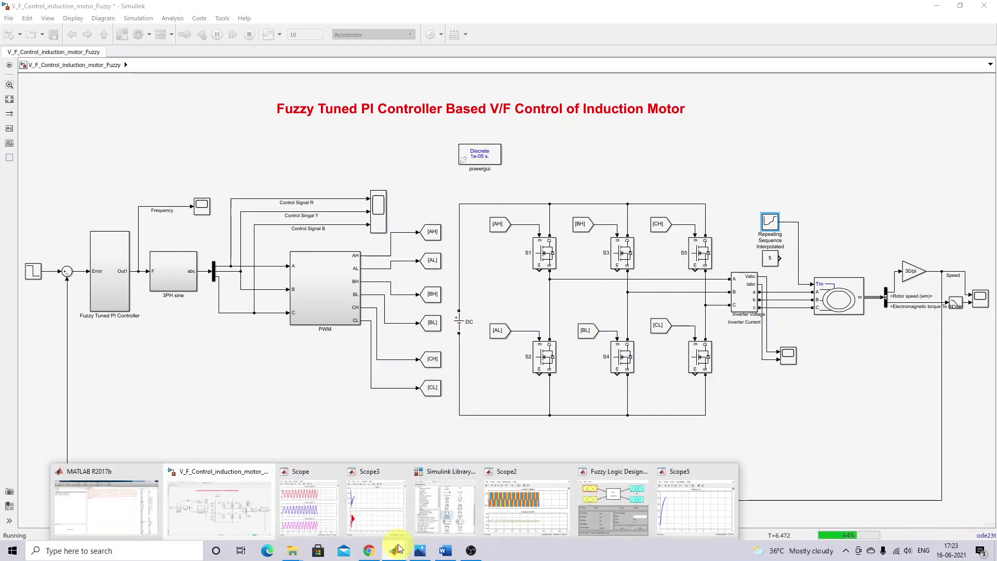
left_click(387, 522)
left_click(395, 549)
left_click(291, 510)
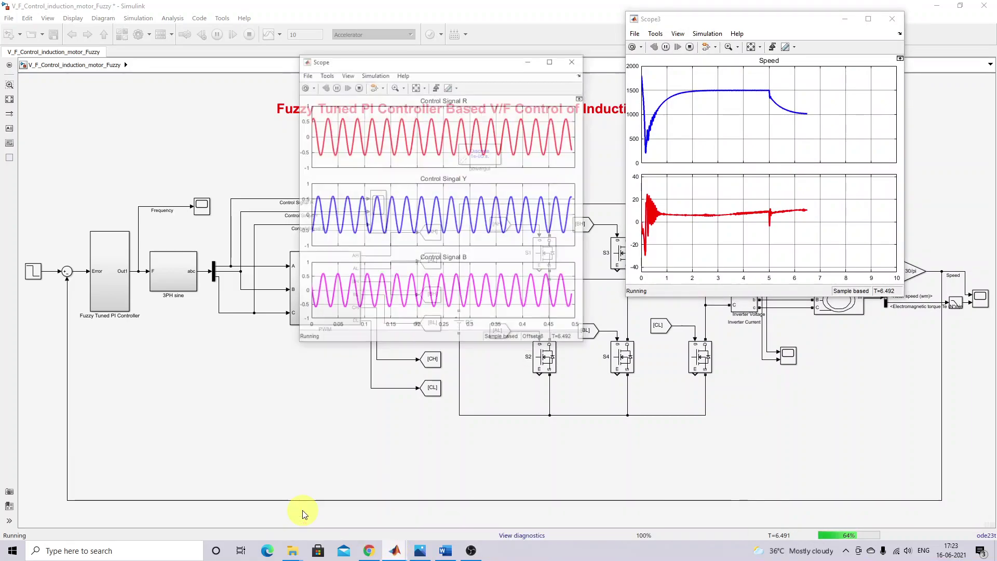
left_click(395, 552)
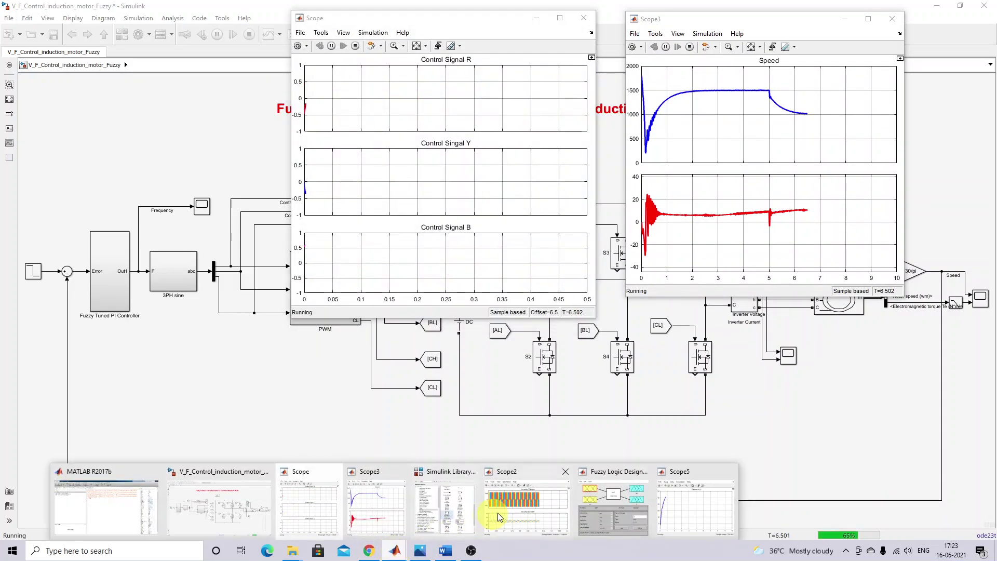
left_click(507, 510)
Bring the Frequency scope to the front and reposition it beside the control signals scope.
left_click(391, 550)
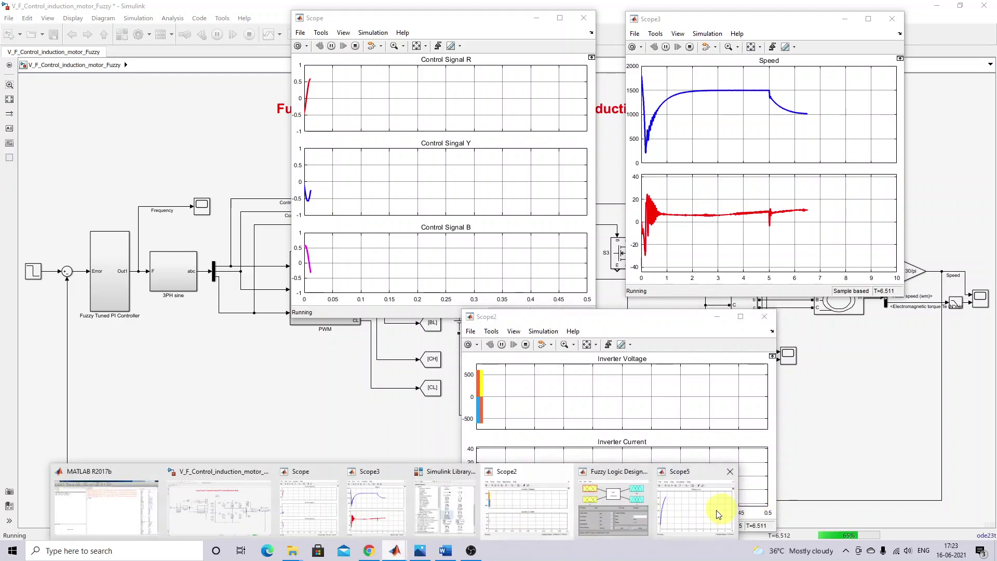
left_click(696, 509)
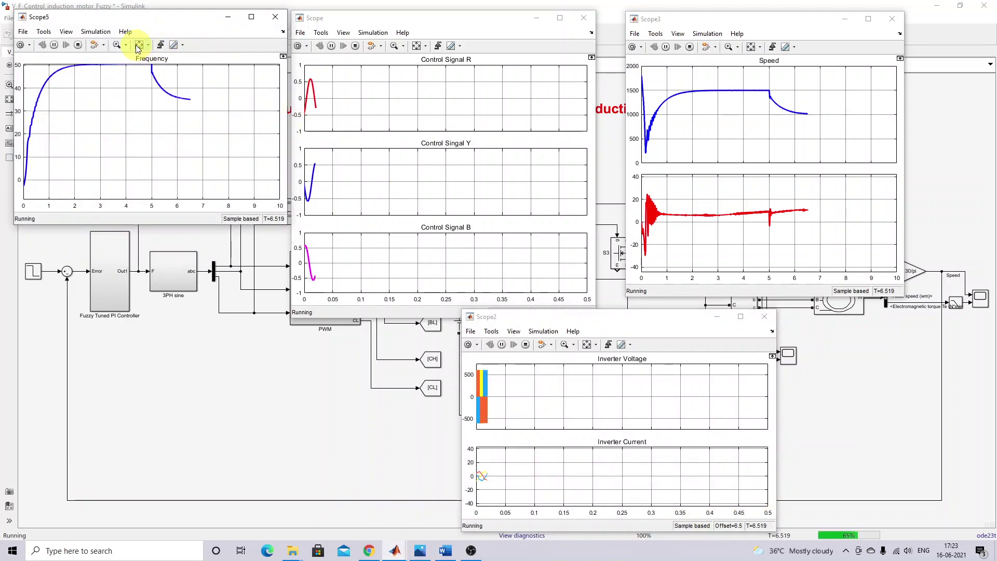
left_click_drag(161, 22, 151, 38)
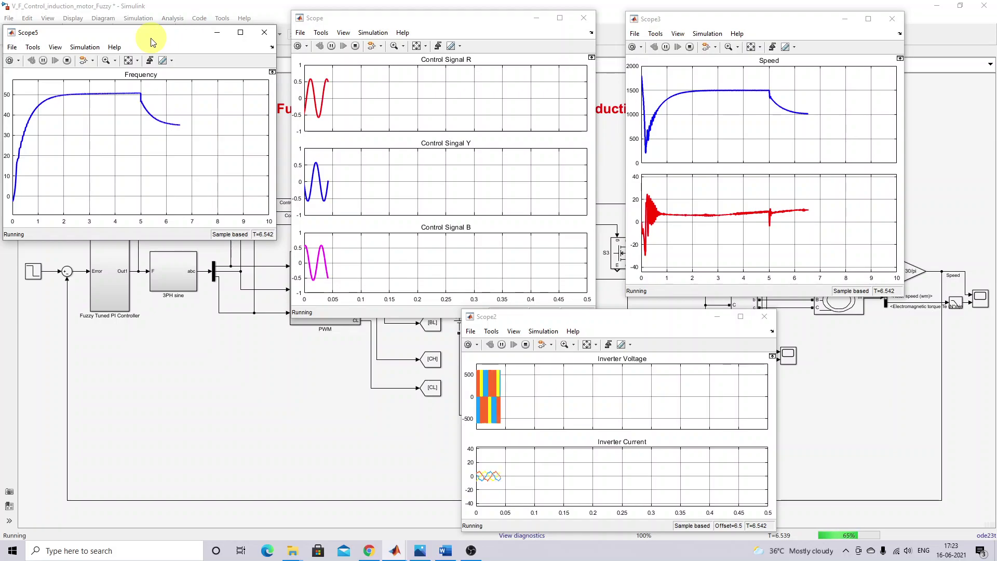
mouse_move(110, 40)
left_mouse_down()
mouse_move(138, 35)
mouse_move(125, 38)
left_mouse_up()
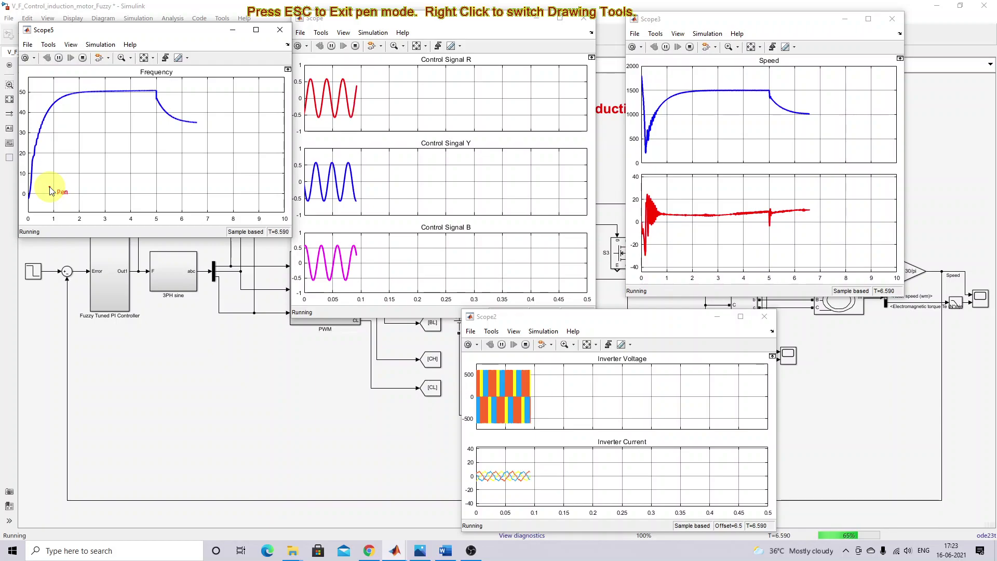
Mark the 0 to 3 s span on the Frequency time axis and the two flat torque trace sections with the pen, and leave pen mode.
mouse_move(31, 211)
left_mouse_down()
mouse_move(107, 215)
mouse_move(23, 207)
mouse_move(29, 213)
left_mouse_up()
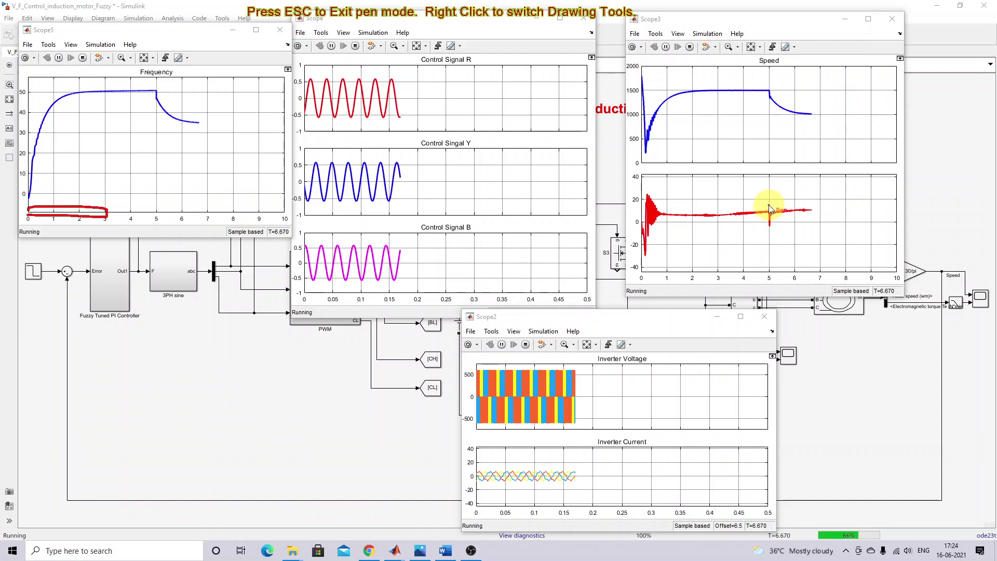
mouse_move(791, 207)
left_mouse_down()
mouse_move(814, 216)
mouse_move(808, 209)
left_mouse_up()
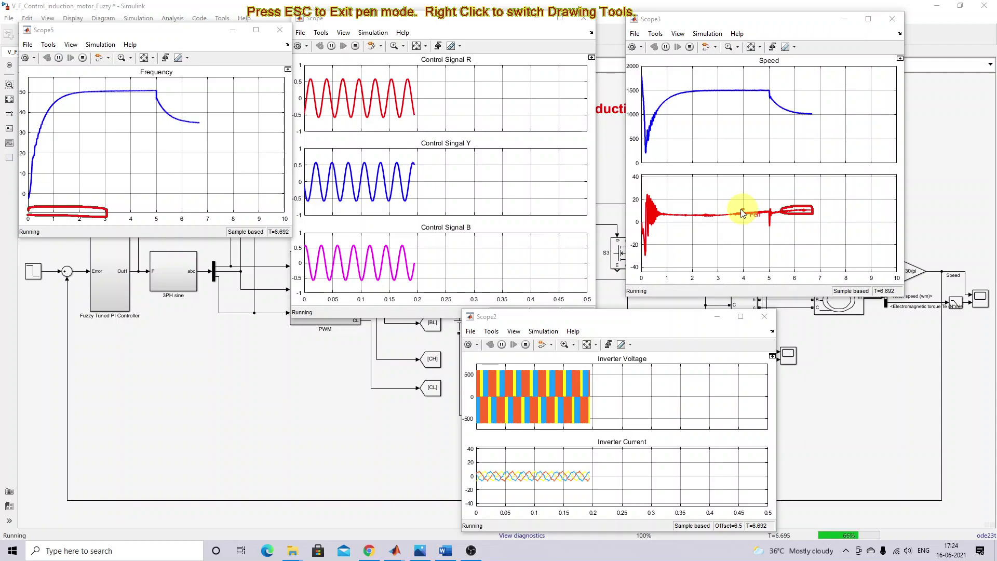
mouse_move(725, 212)
left_mouse_down()
mouse_move(657, 215)
mouse_move(733, 215)
mouse_move(724, 211)
left_mouse_up()
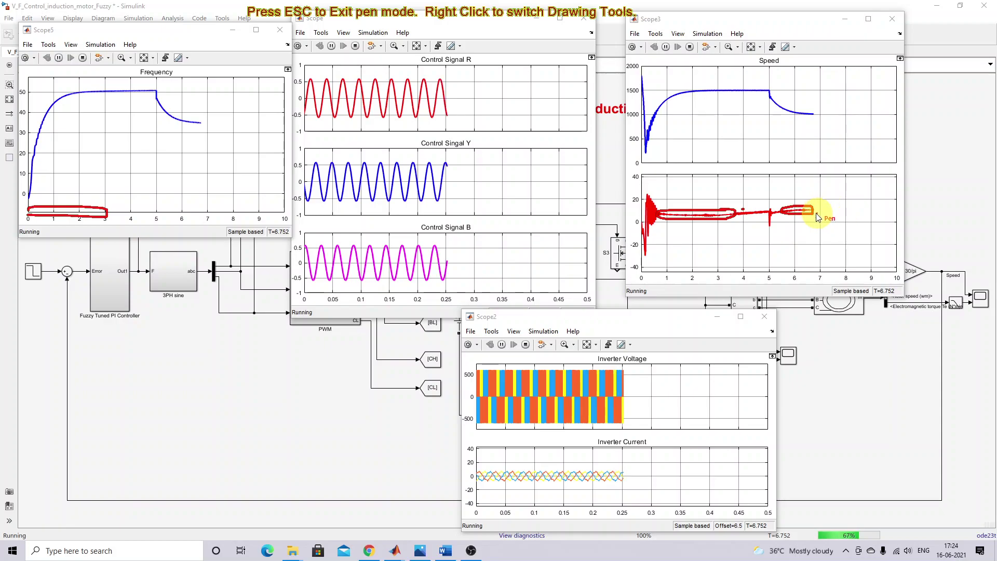
key("Escape")
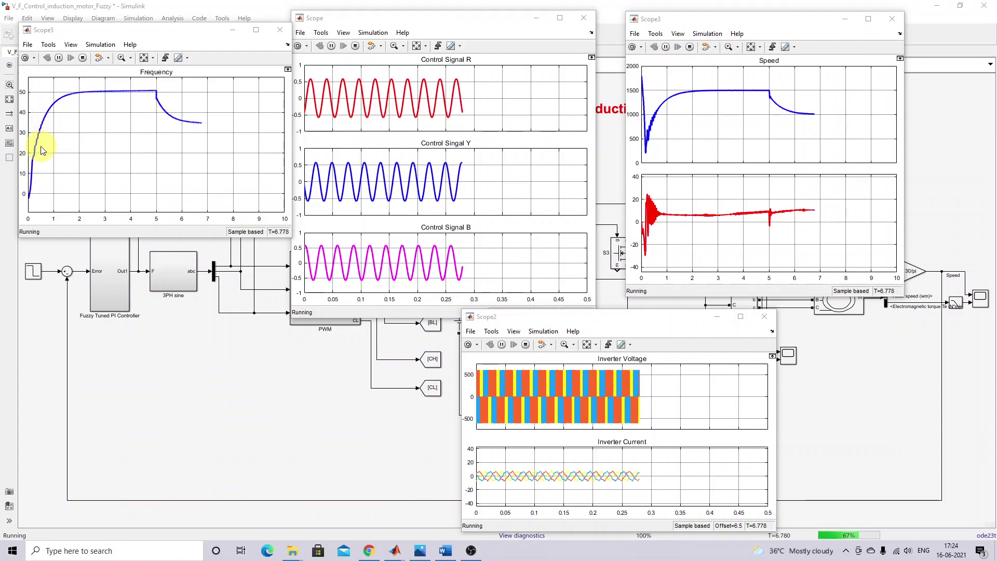
Trace the frequency curve's rise up to 5 s with the pen and circle the plateaus before 5 s on the Frequency and Speed plots.
key("F9")
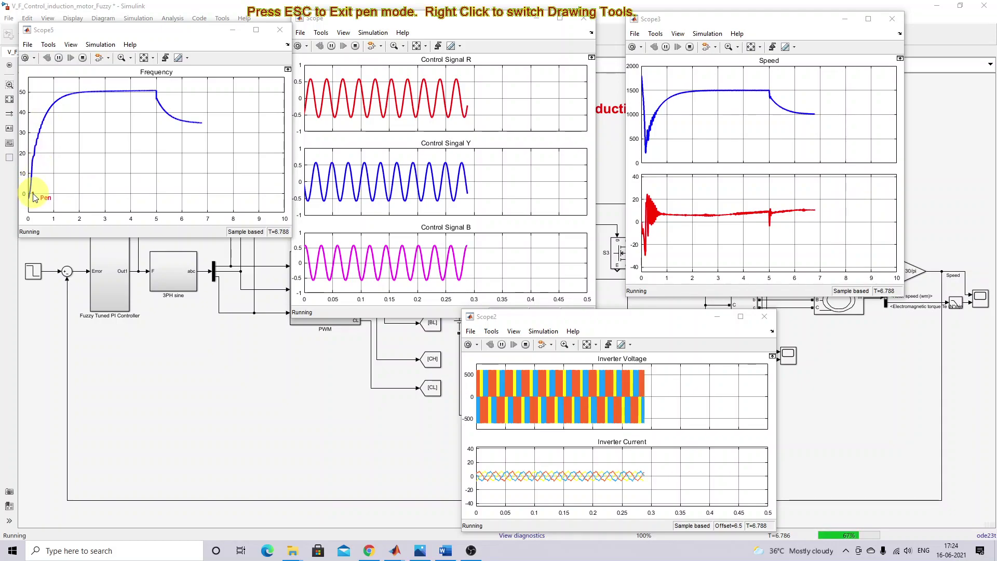
mouse_move(42, 162)
left_mouse_down()
mouse_move(87, 108)
mouse_move(151, 102)
left_mouse_up()
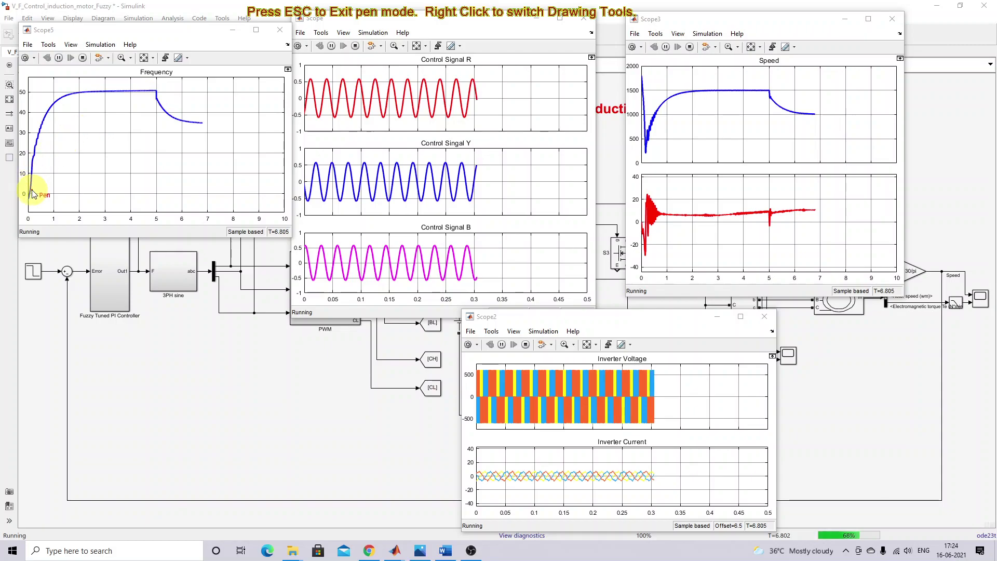
mouse_move(32, 194)
left_mouse_down()
mouse_move(39, 136)
mouse_move(66, 96)
mouse_move(154, 92)
mouse_move(158, 107)
left_mouse_up()
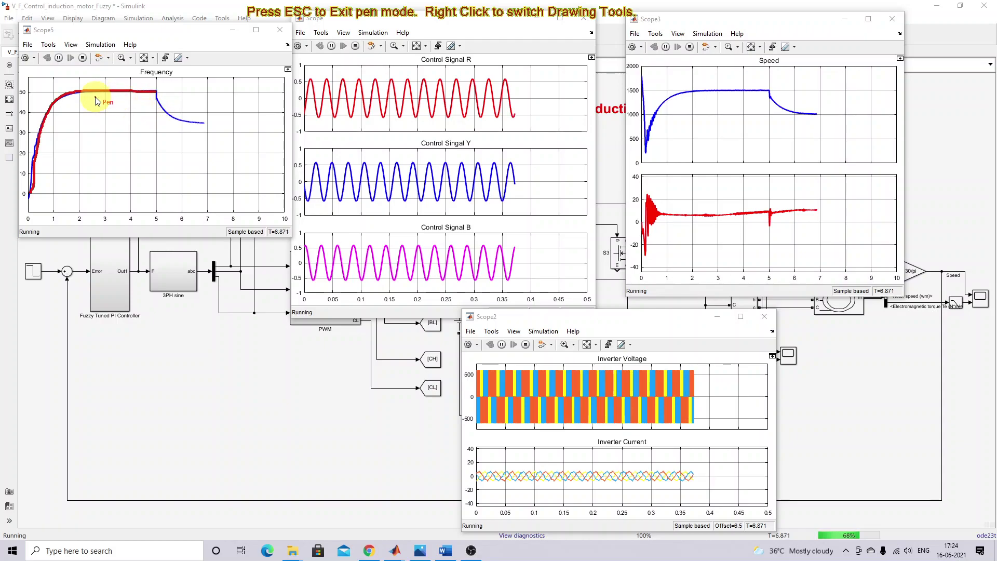
mouse_move(99, 82)
left_mouse_down()
mouse_move(61, 92)
mouse_move(162, 96)
mouse_move(160, 85)
mouse_move(102, 83)
left_mouse_up()
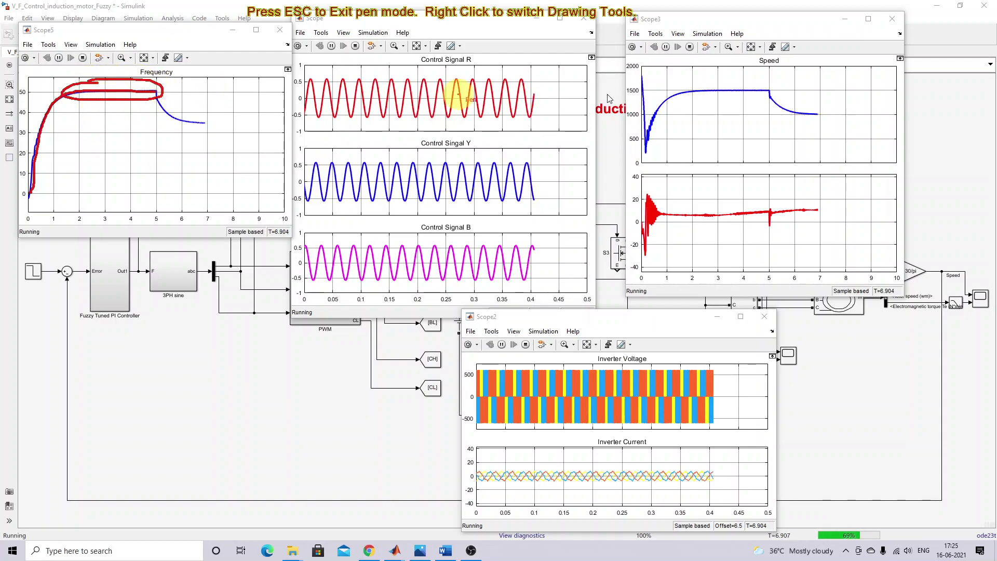
mouse_move(769, 88)
left_mouse_down()
mouse_move(690, 86)
mouse_move(679, 98)
mouse_move(774, 96)
mouse_move(763, 86)
left_mouse_up()
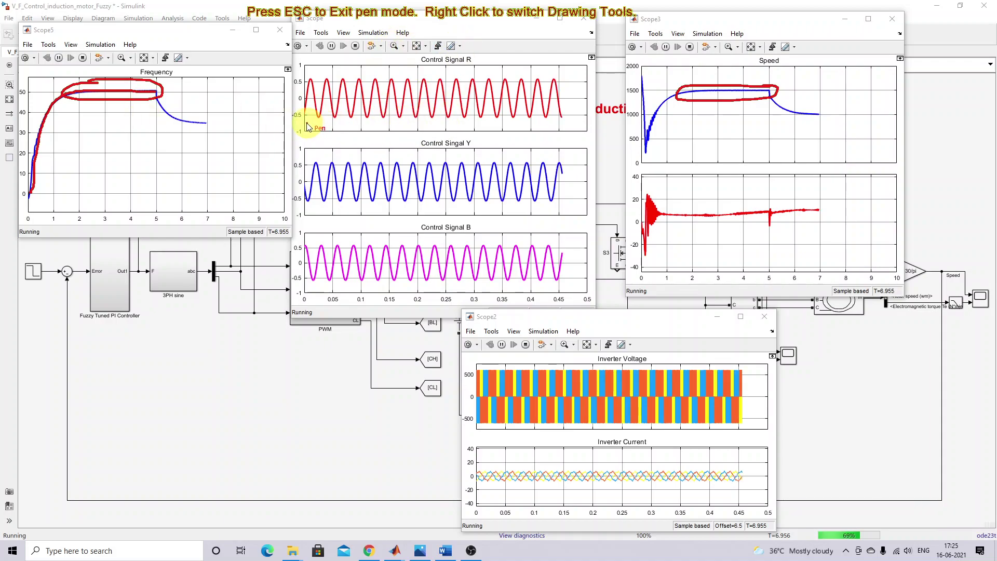
Circle the Control Signal R, Y and B plots and the Inverter Voltage and Inverter Current plots with the pen, and leave pen mode.
mouse_move(306, 124)
left_mouse_down()
mouse_move(564, 130)
mouse_move(580, 103)
mouse_move(561, 79)
mouse_move(493, 66)
mouse_move(312, 73)
left_mouse_up()
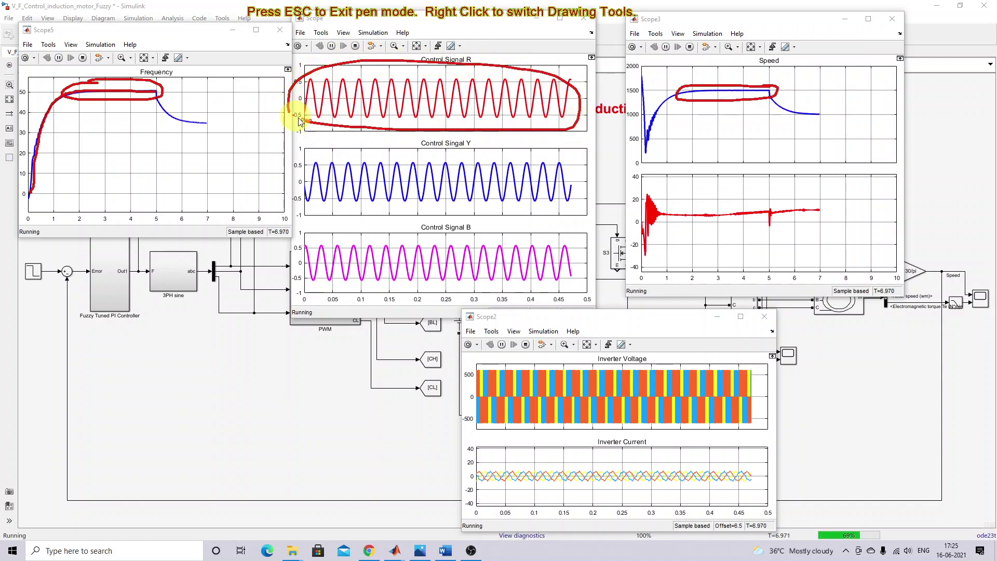
mouse_move(303, 164)
left_mouse_down()
mouse_move(307, 211)
mouse_move(470, 218)
mouse_move(577, 209)
mouse_move(596, 163)
mouse_move(554, 147)
mouse_move(486, 144)
mouse_move(314, 154)
left_mouse_up()
mouse_move(321, 235)
left_mouse_down()
mouse_move(299, 272)
mouse_move(338, 291)
mouse_move(588, 286)
mouse_move(595, 272)
mouse_move(586, 246)
mouse_move(562, 235)
mouse_move(479, 225)
mouse_move(316, 230)
mouse_move(308, 264)
left_mouse_up()
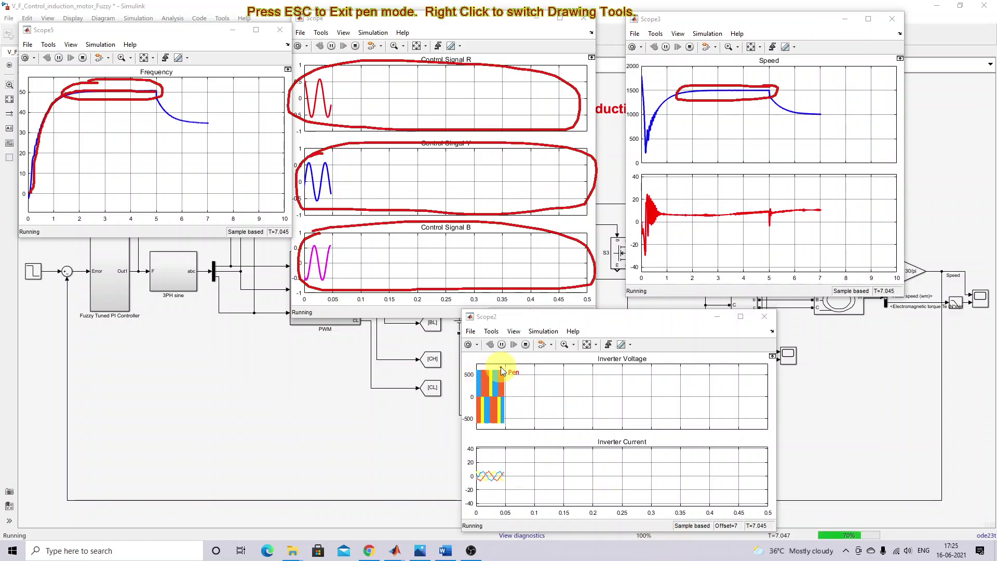
mouse_move(486, 368)
left_mouse_down()
mouse_move(469, 429)
mouse_move(493, 435)
mouse_move(712, 430)
mouse_move(752, 422)
mouse_move(763, 396)
mouse_move(748, 364)
mouse_move(667, 350)
mouse_move(502, 363)
left_mouse_up()
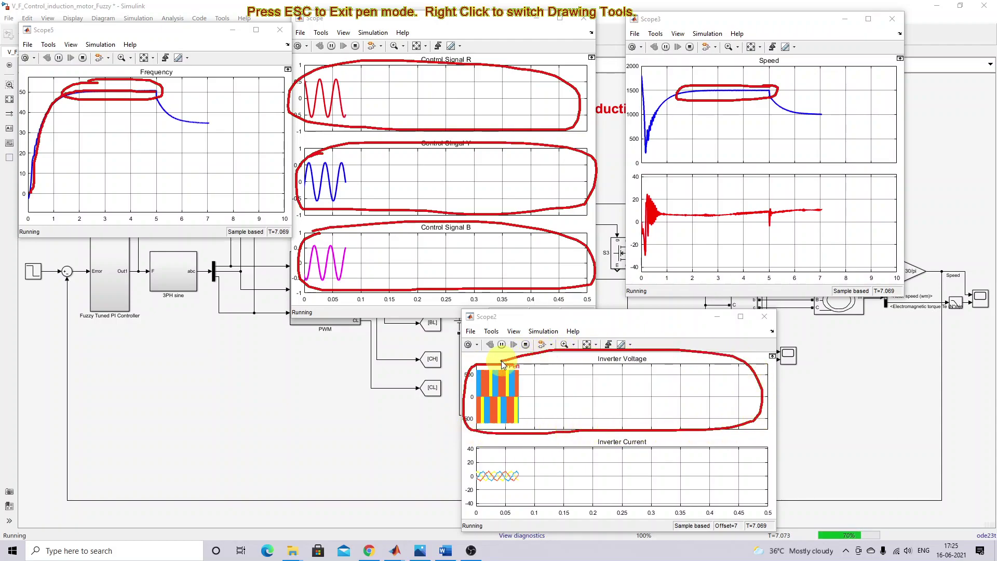
mouse_move(507, 445)
left_mouse_down()
mouse_move(472, 461)
mouse_move(467, 484)
mouse_move(491, 509)
mouse_move(710, 510)
mouse_move(761, 489)
mouse_move(752, 451)
mouse_move(701, 443)
mouse_move(506, 445)
left_mouse_up()
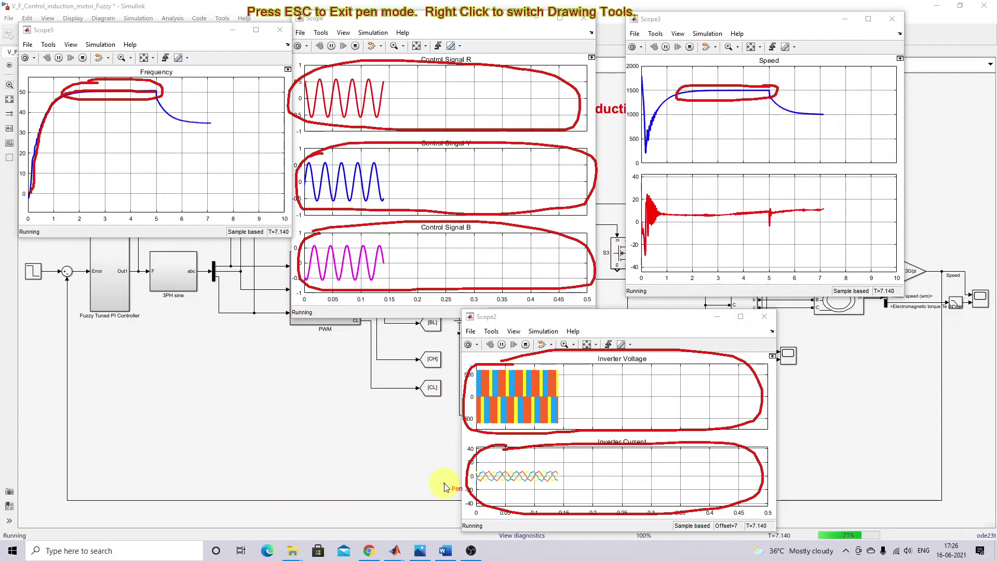
key("Escape")
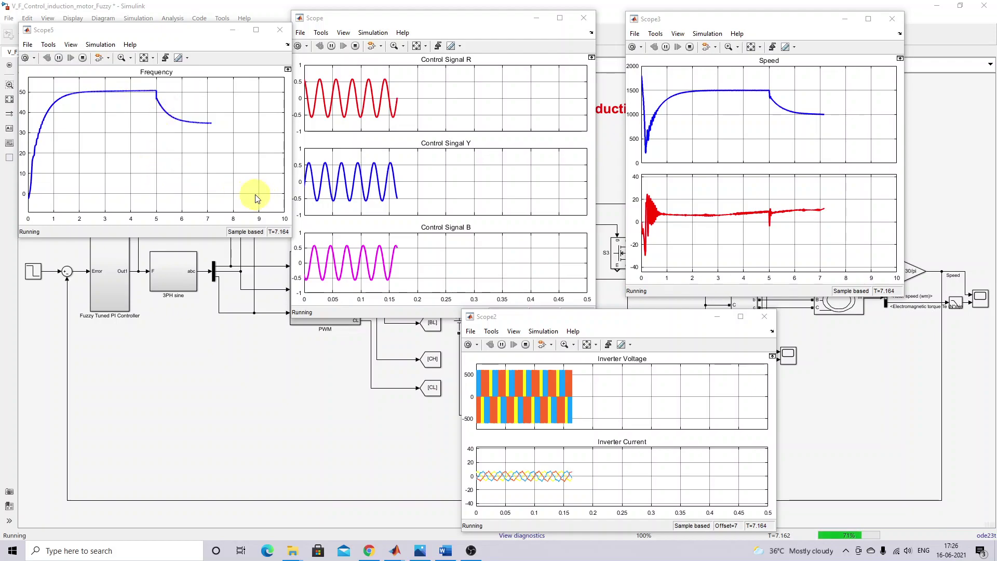
Circle the Speed plot's 1500 plateau with the pen, trace the speed drop after 5 s, and leave pen mode.
key("F9")
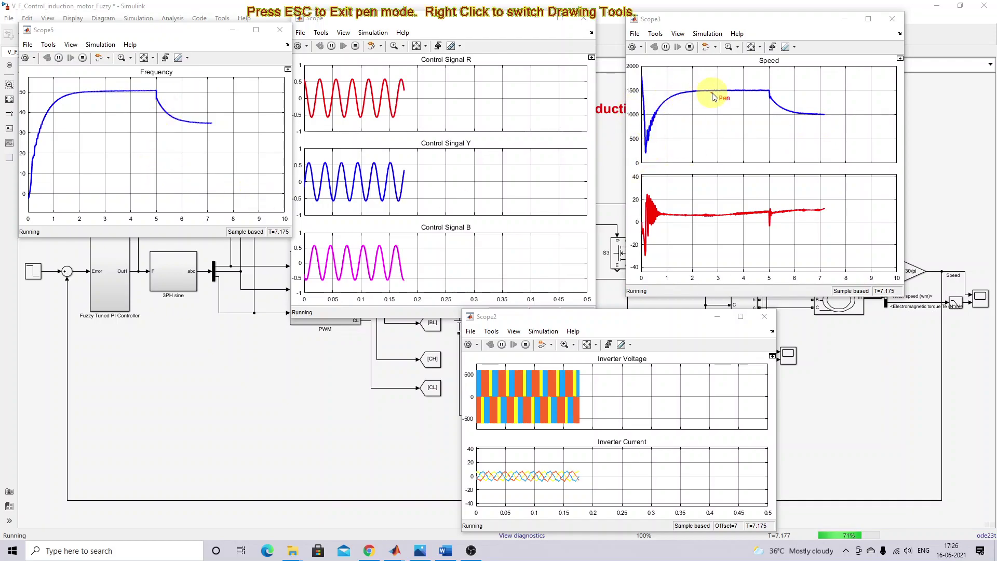
mouse_move(772, 86)
left_mouse_down()
mouse_move(675, 83)
mouse_move(690, 96)
mouse_move(757, 98)
mouse_move(774, 85)
left_mouse_up()
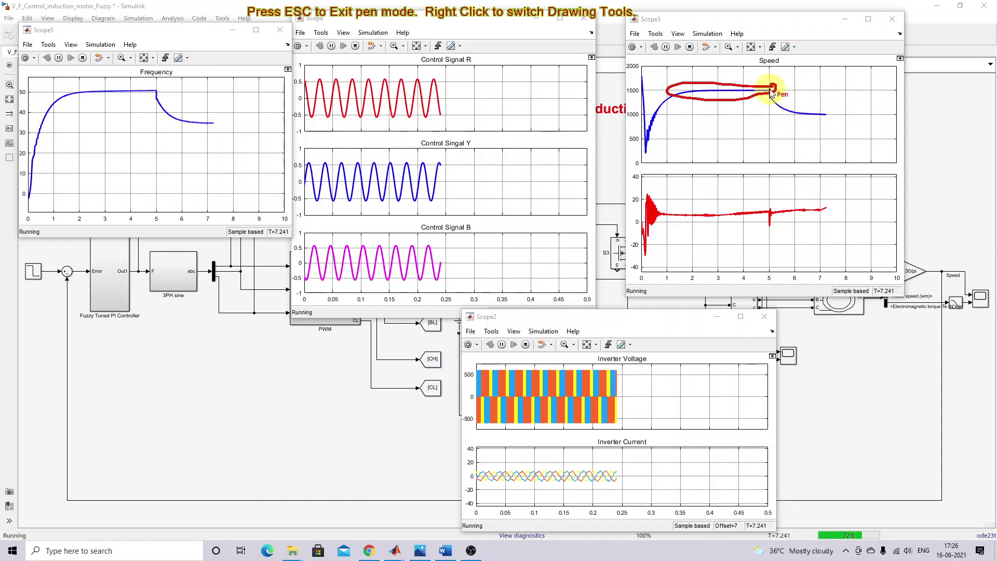
mouse_move(772, 95)
left_mouse_down()
mouse_move(778, 109)
mouse_move(827, 115)
left_mouse_up()
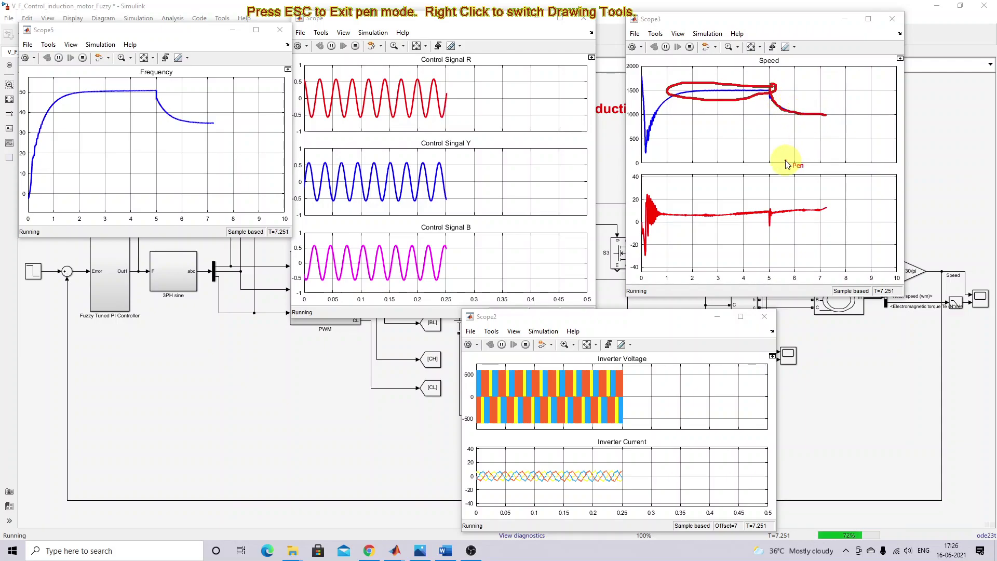
key("Escape")
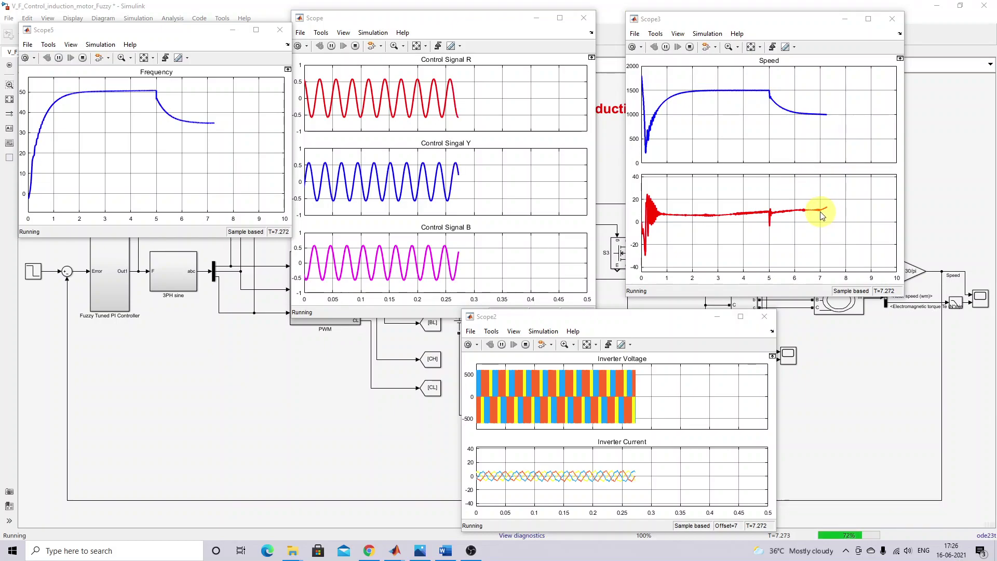
Mark the torque rise after 7 s with the pen and circle the settled speed section and the frequency curve after 5 s.
key("F9")
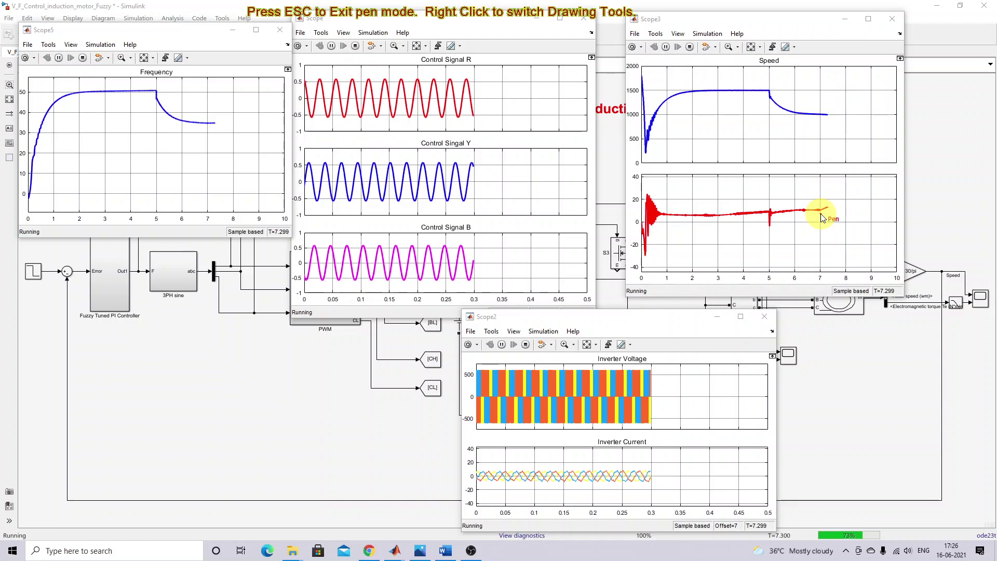
mouse_move(825, 213)
left_mouse_down()
mouse_move(839, 206)
mouse_move(837, 216)
left_mouse_up()
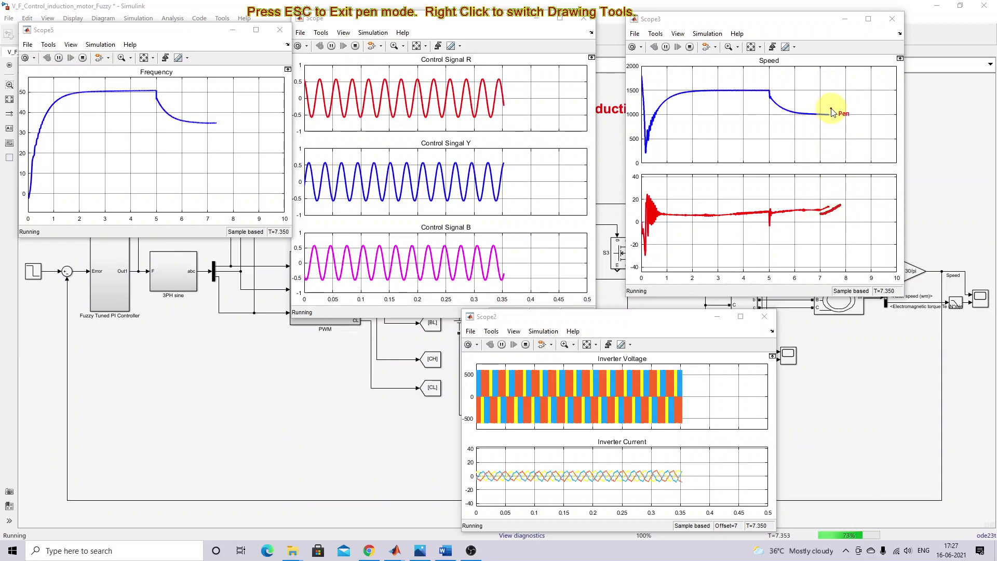
mouse_move(832, 108)
left_mouse_down()
mouse_move(810, 110)
mouse_move(812, 121)
mouse_move(878, 124)
mouse_move(901, 116)
mouse_move(819, 108)
left_mouse_up()
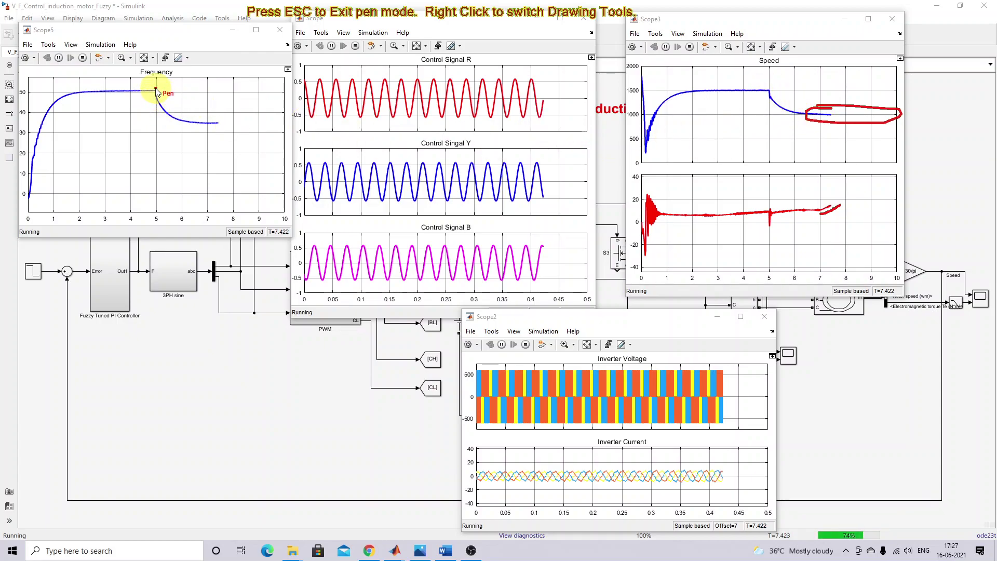
mouse_move(155, 88)
left_mouse_down()
mouse_move(156, 115)
mouse_move(172, 129)
mouse_move(205, 137)
mouse_move(277, 131)
mouse_move(283, 112)
mouse_move(154, 89)
left_mouse_up()
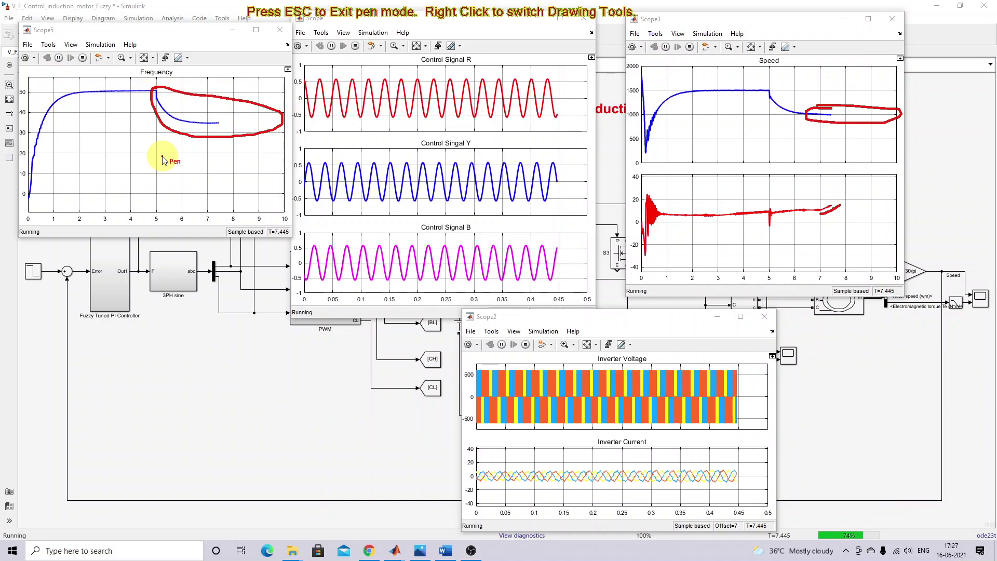